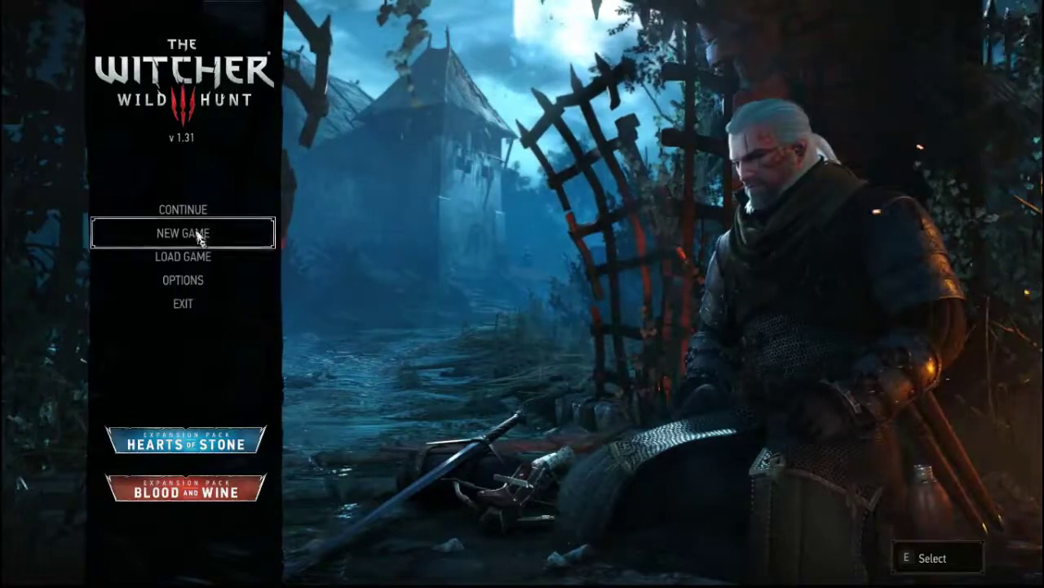
left_click(204, 261)
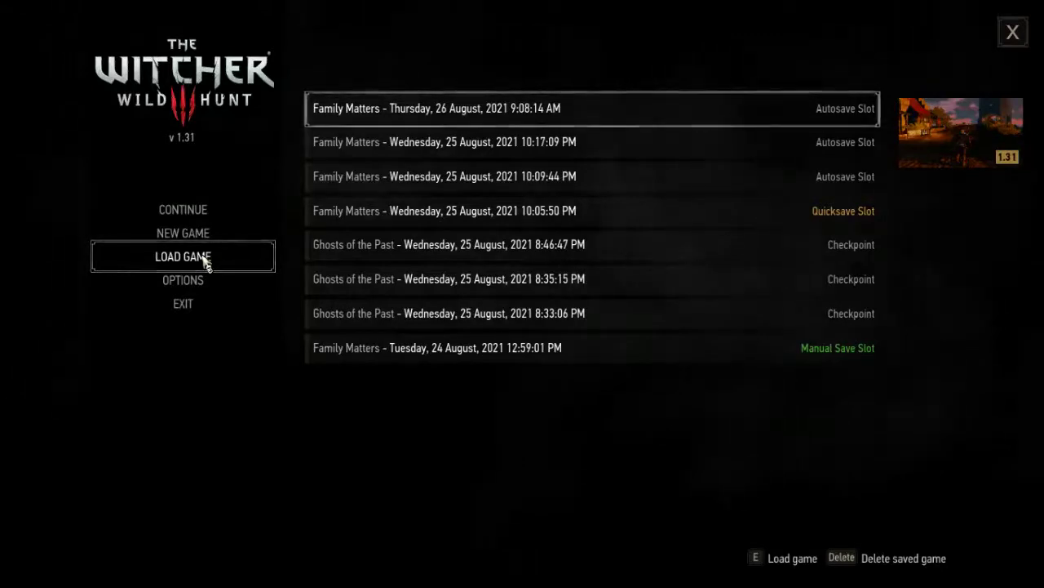
key("Down")
key("Down")
key("Down")
key("Down")
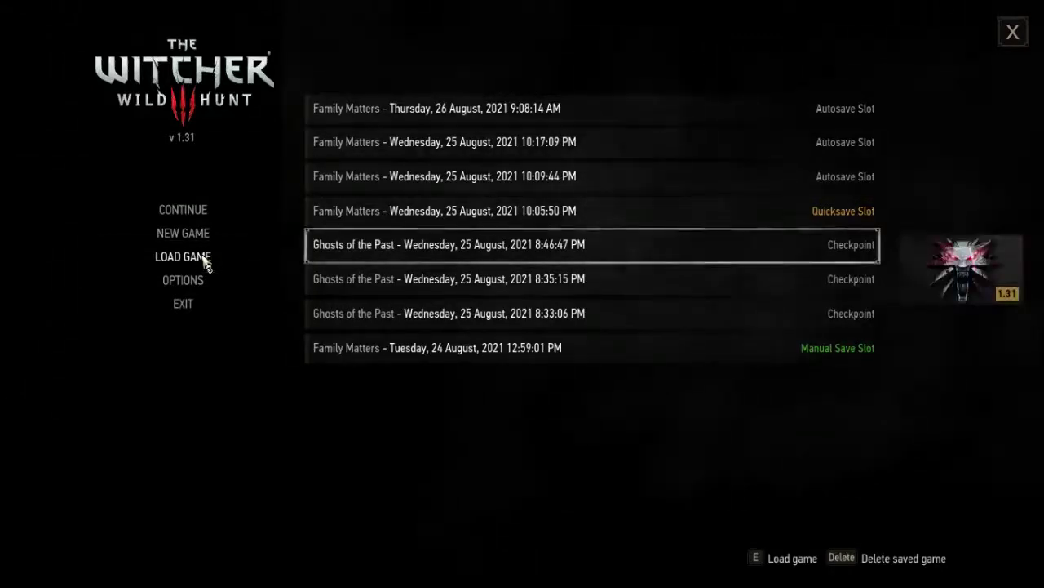
key("Up")
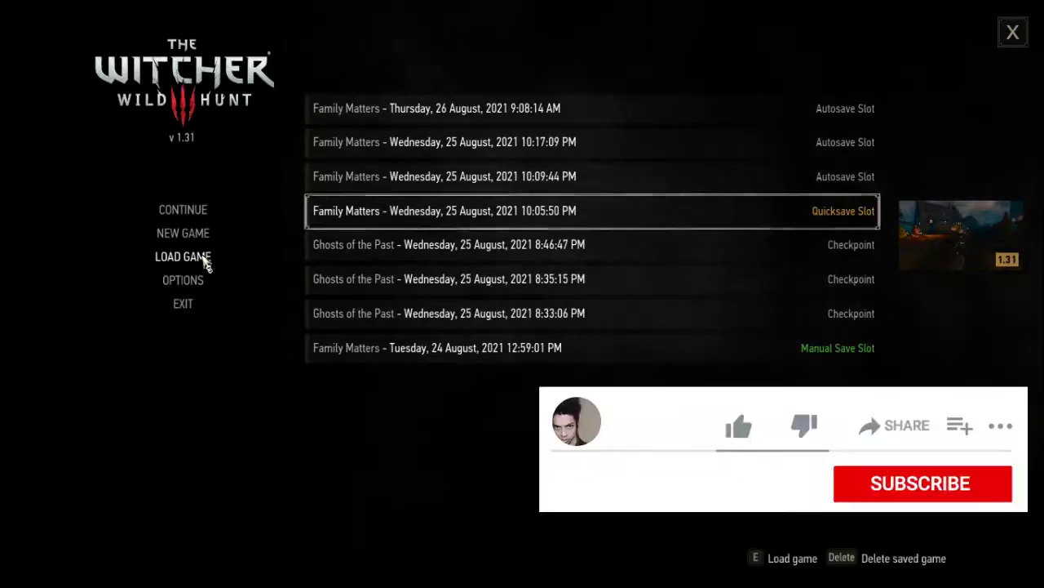
key("Escape")
key("Up")
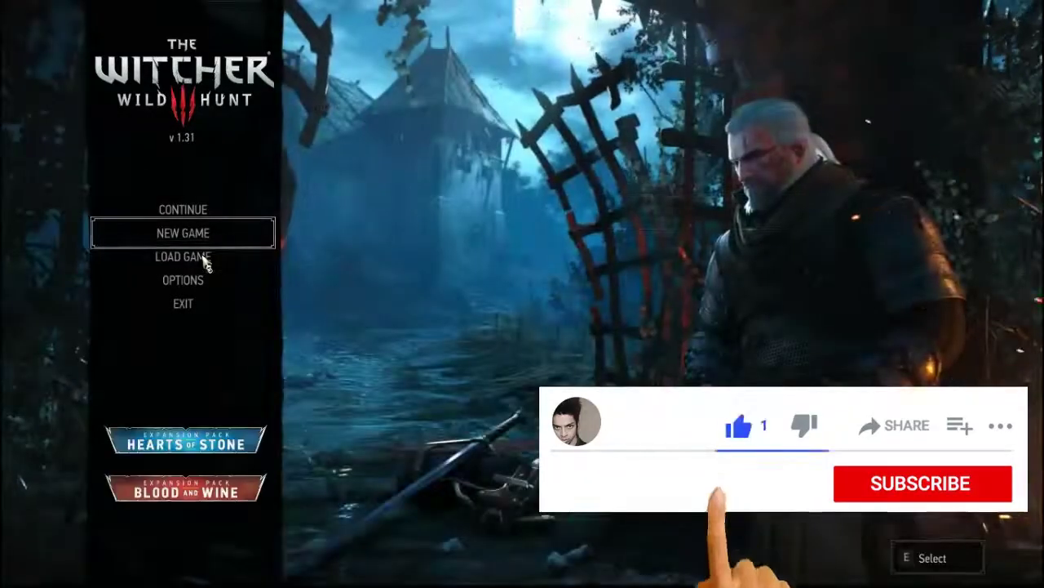
key("e")
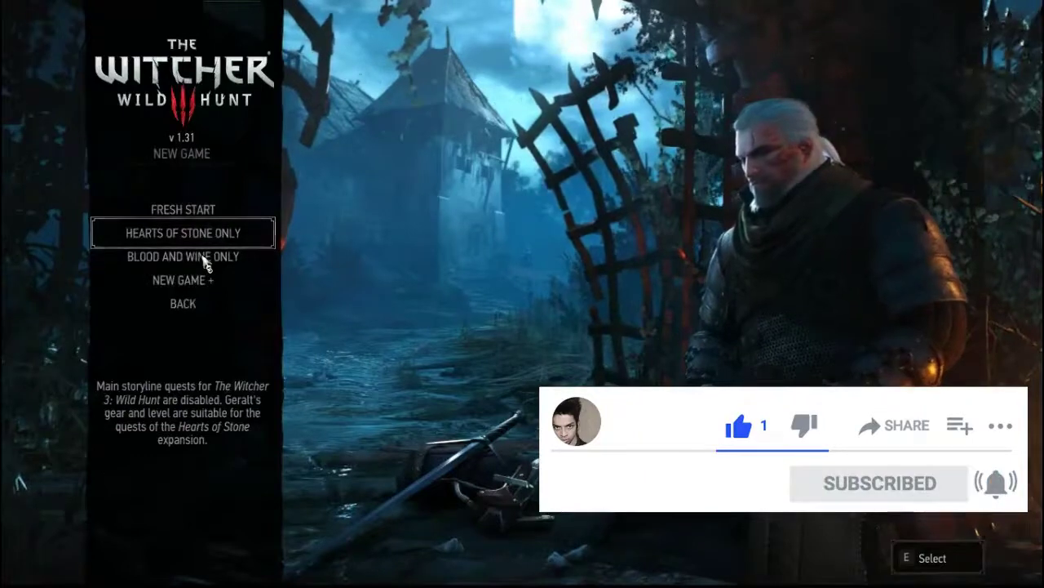
key("Escape")
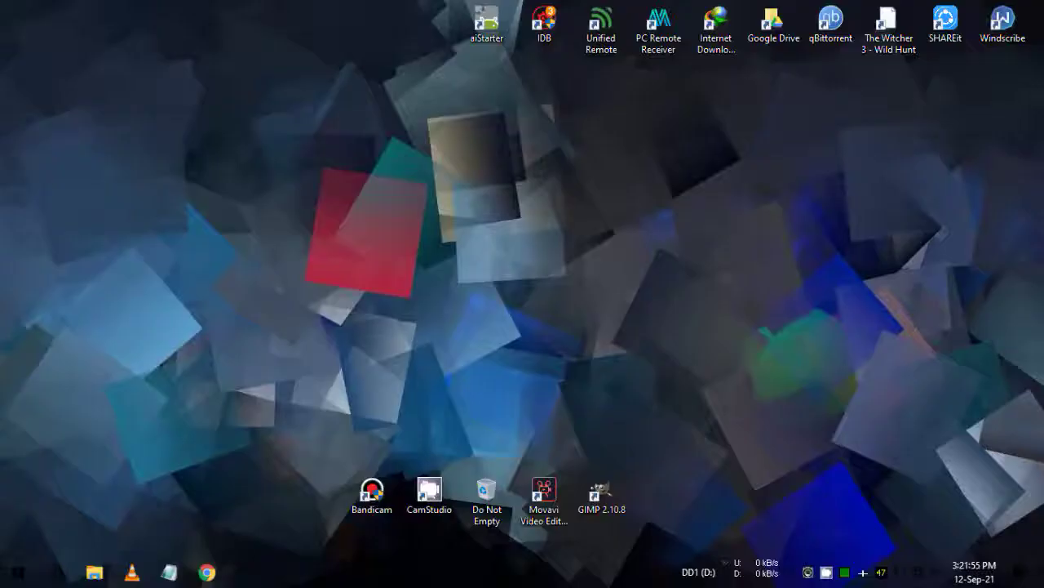
- Switch to File Explorer and open the P L A Ywin7 folder on the DD1 (D:) drive
right_click(257, 201)
left_click(282, 242)
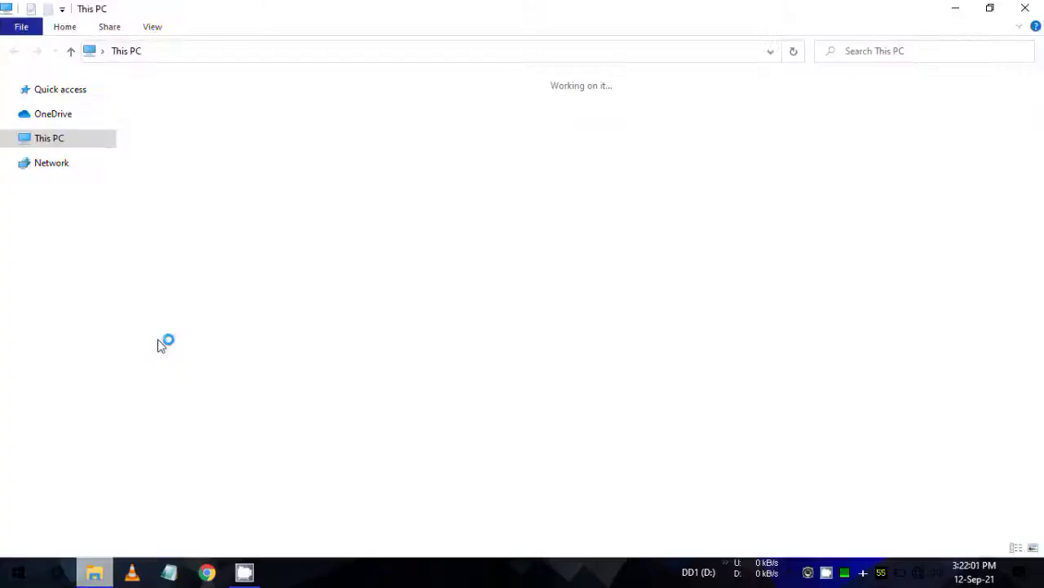
left_click(85, 326)
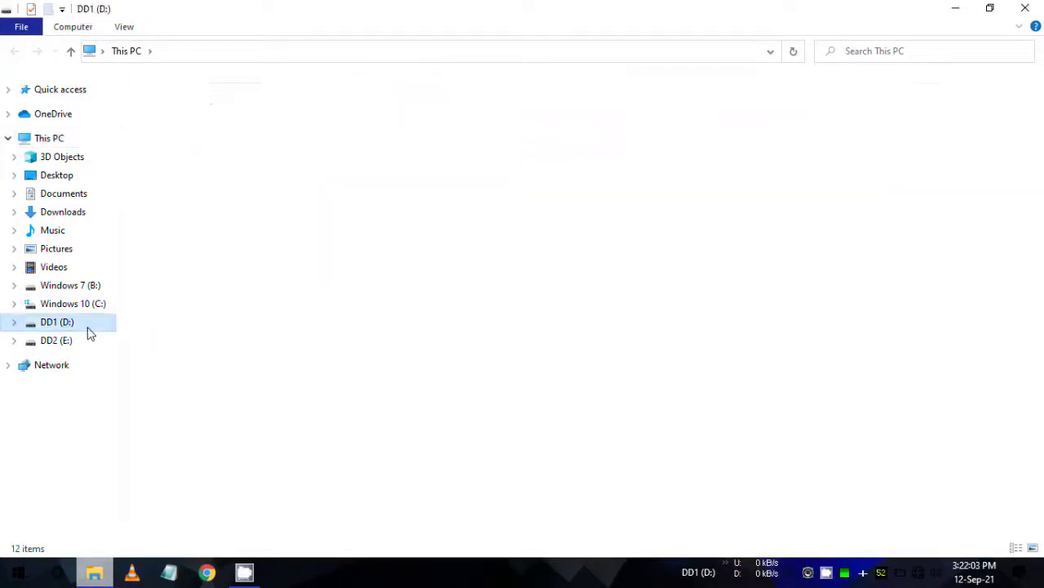
left_click(665, 144)
double_click(665, 144)
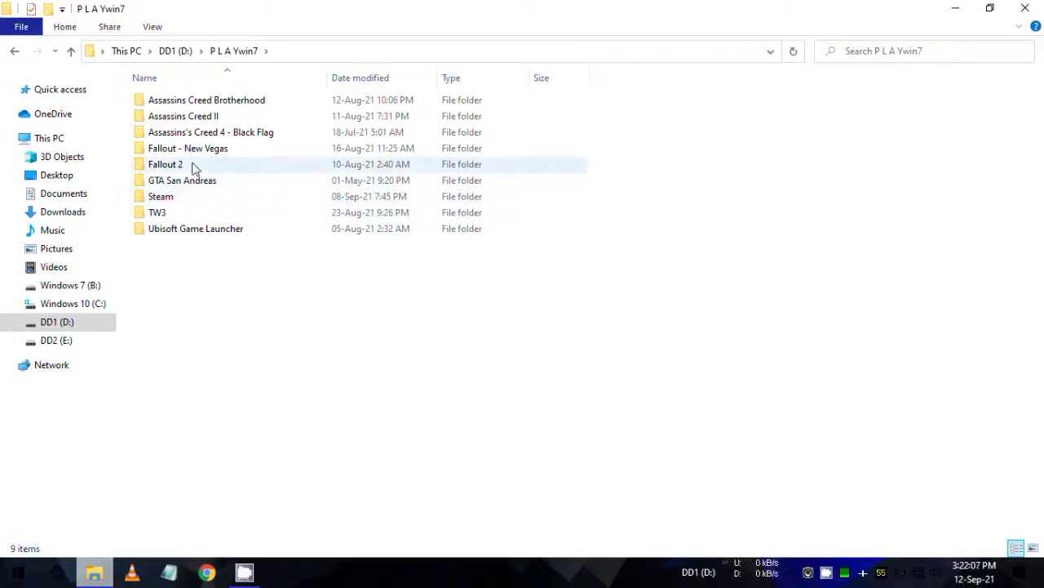
- Go through TW3 and The Witcher 3 - Wild Hunt to the base folder inside bin\config
mouse_move(189, 214)
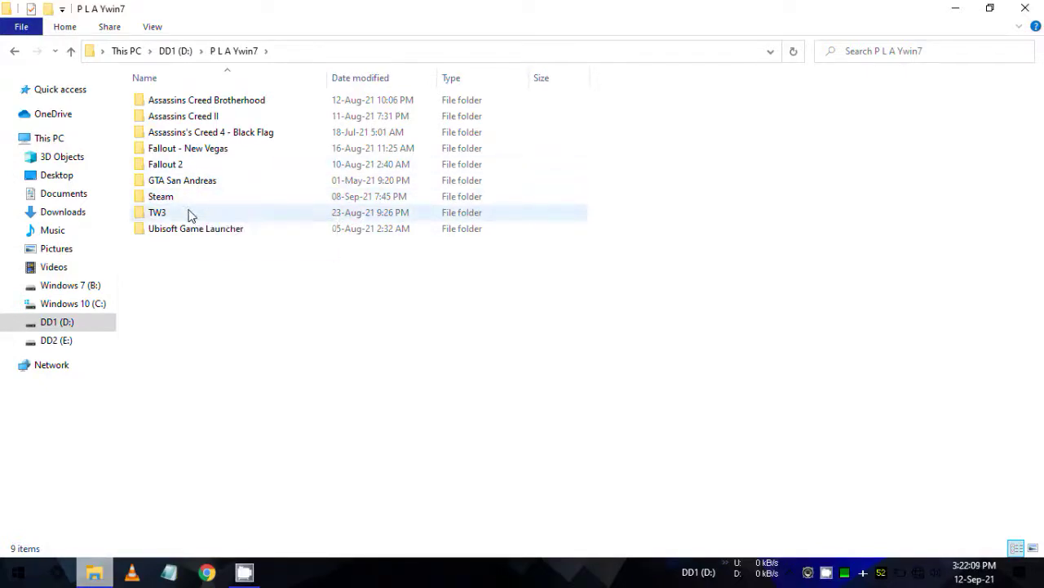
double_click(188, 214)
left_click(186, 108)
double_click(186, 108)
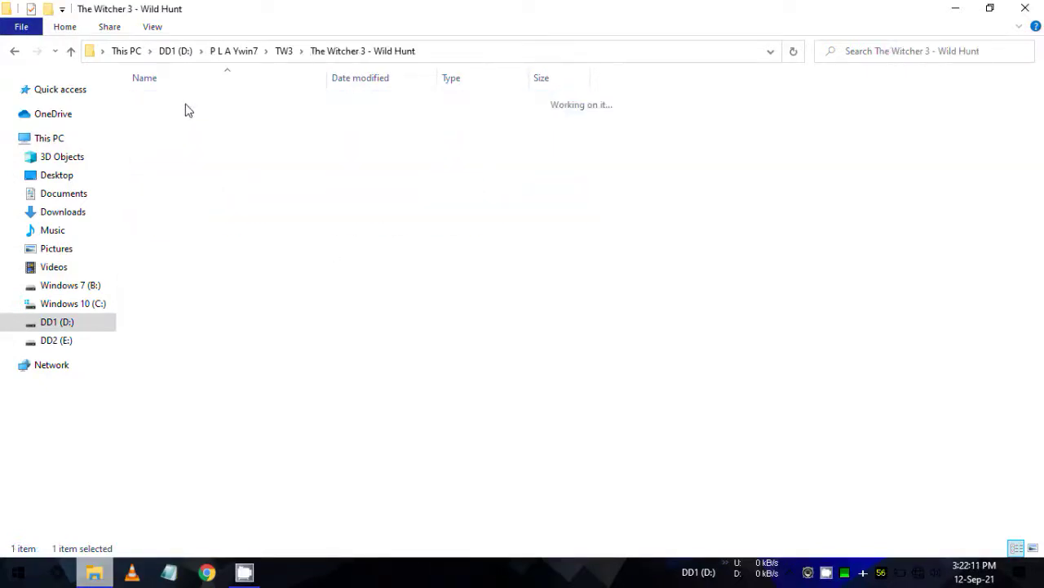
double_click(178, 107)
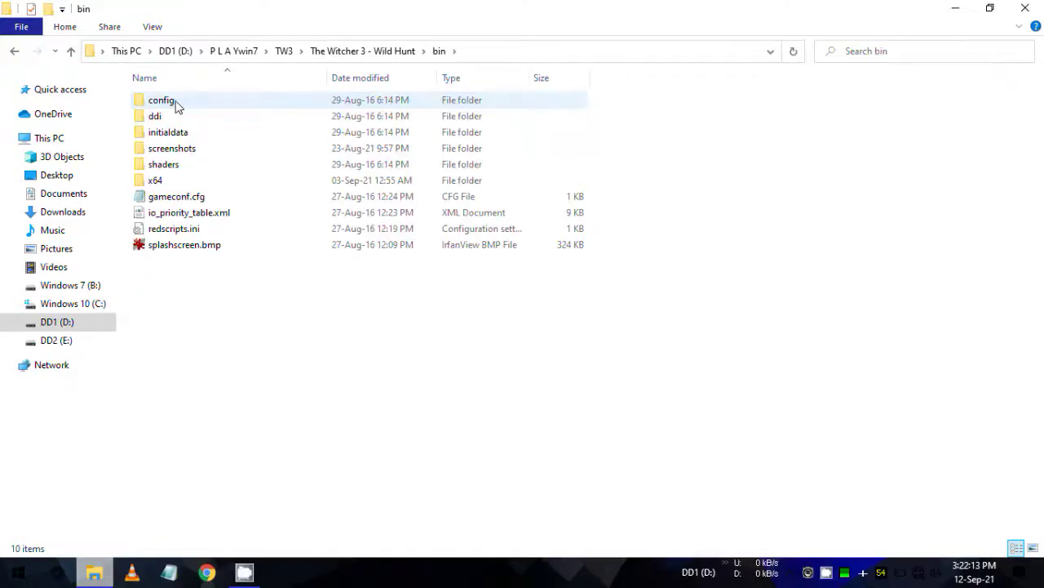
double_click(176, 106)
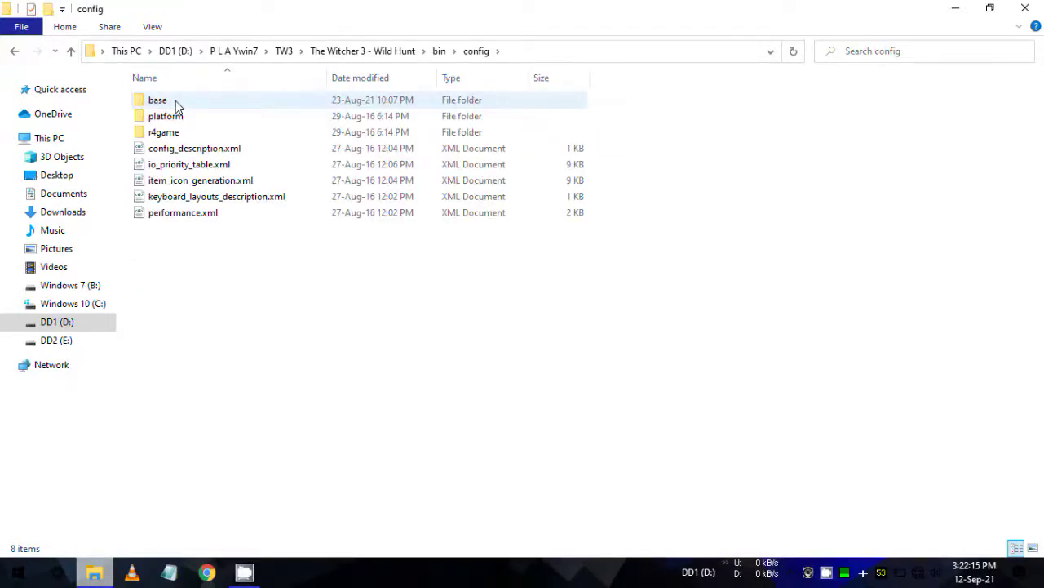
double_click(175, 101)
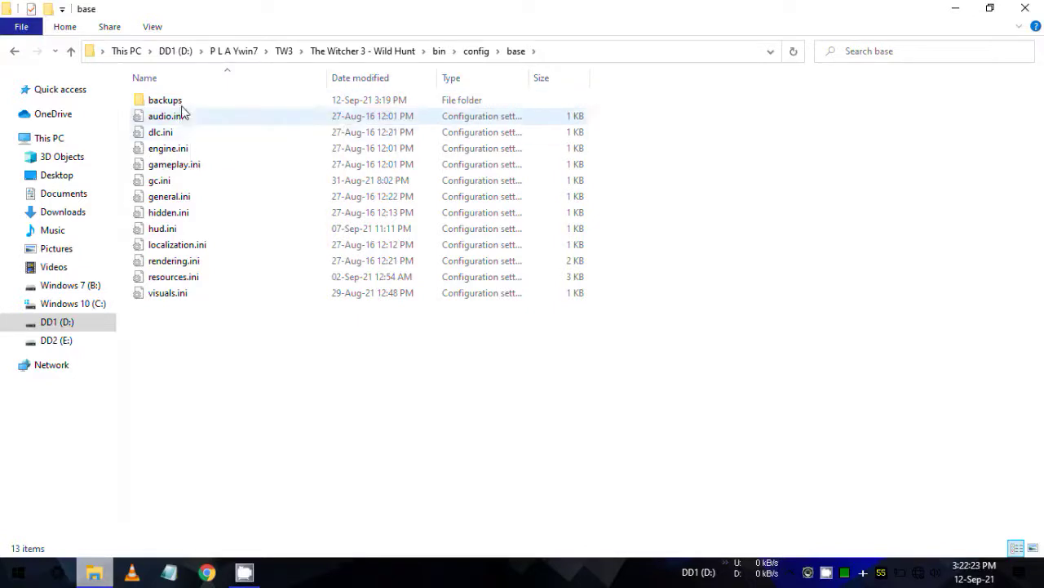
- Open rendering.ini in Notepad and minimize the File Explorer window behind it
left_click(194, 265)
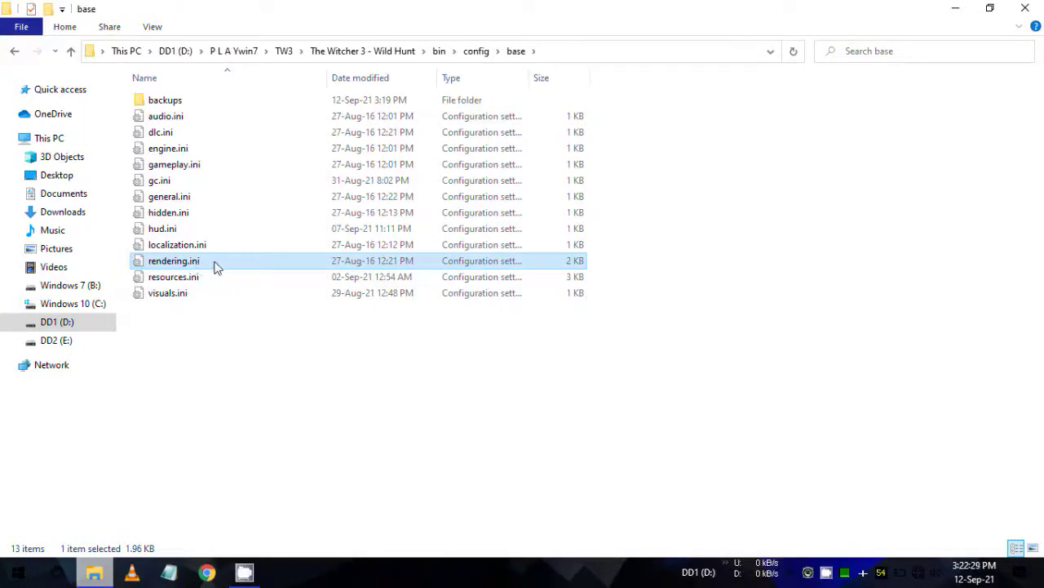
double_click(216, 268)
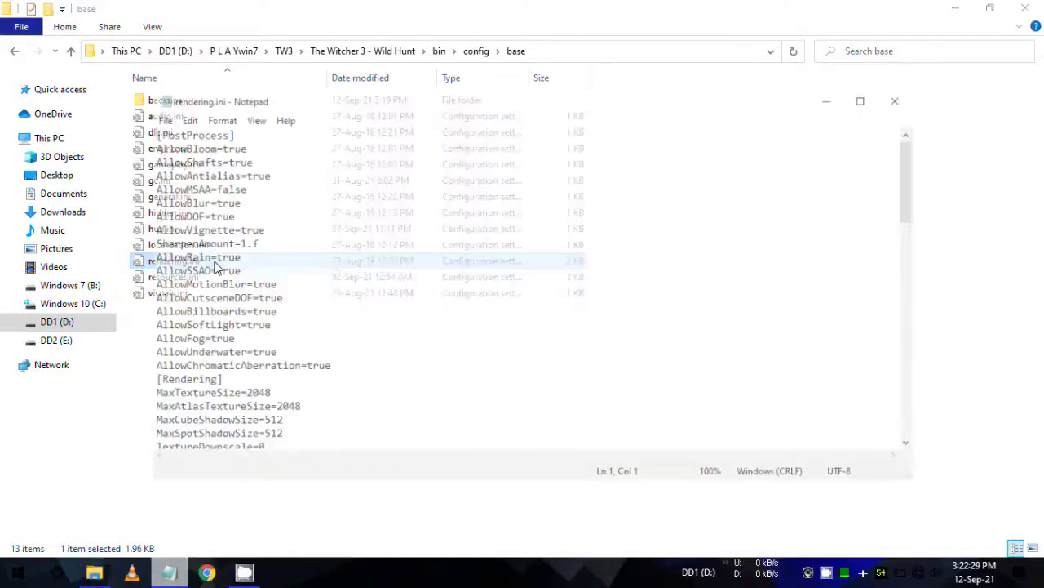
left_click(949, 13)
- Find the EnableTemporalAA=true line in the [Rendering] section of rendering.ini and select it
scroll(312, 255, "down", 1)
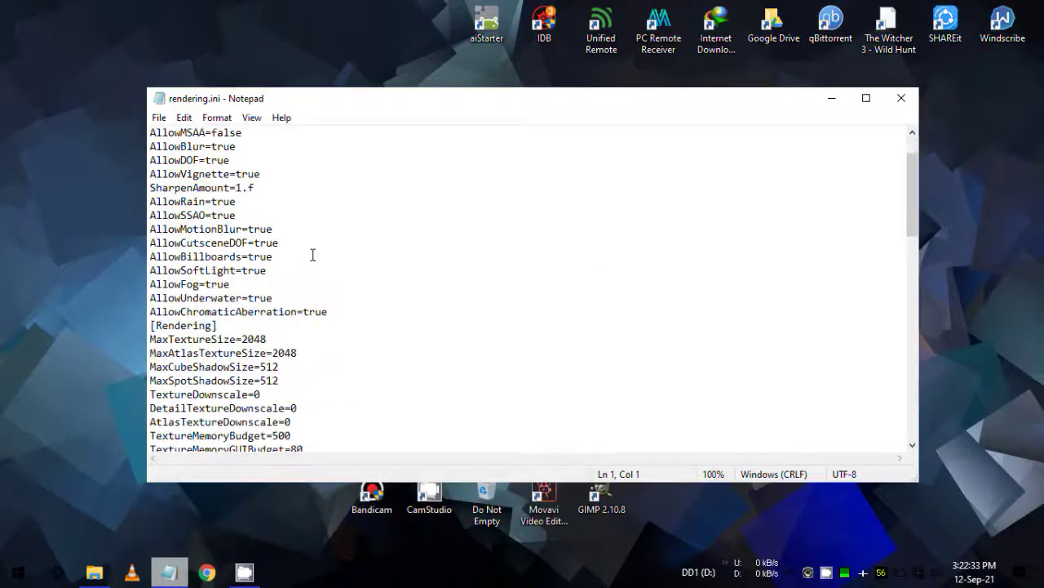
scroll(313, 255, "down", 1)
double_click(197, 283)
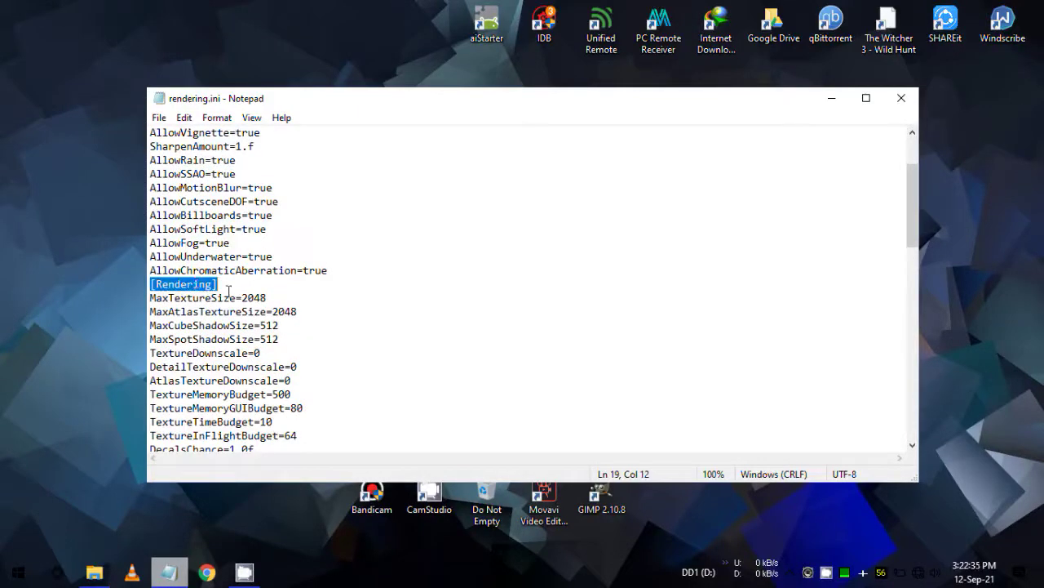
scroll(330, 336, "down", 8)
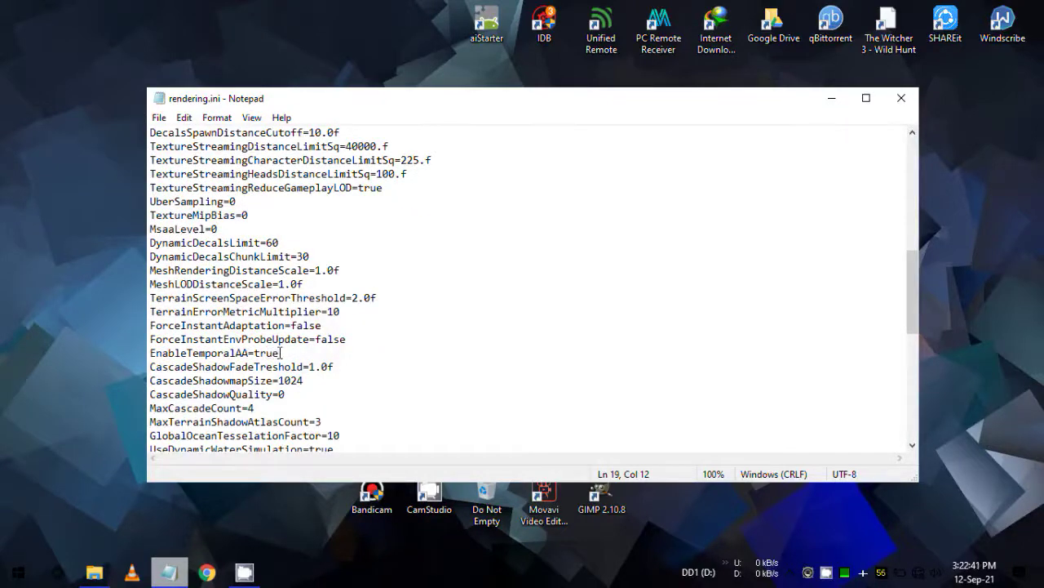
left_click_drag(281, 353, 154, 353)
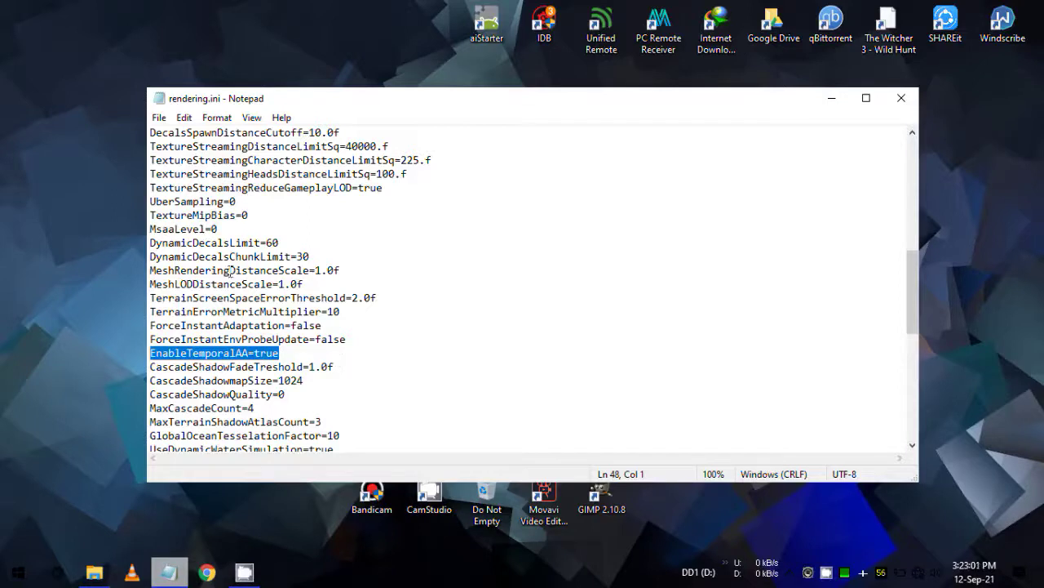
- Save rendering.ini and exit the editor
left_click(159, 118)
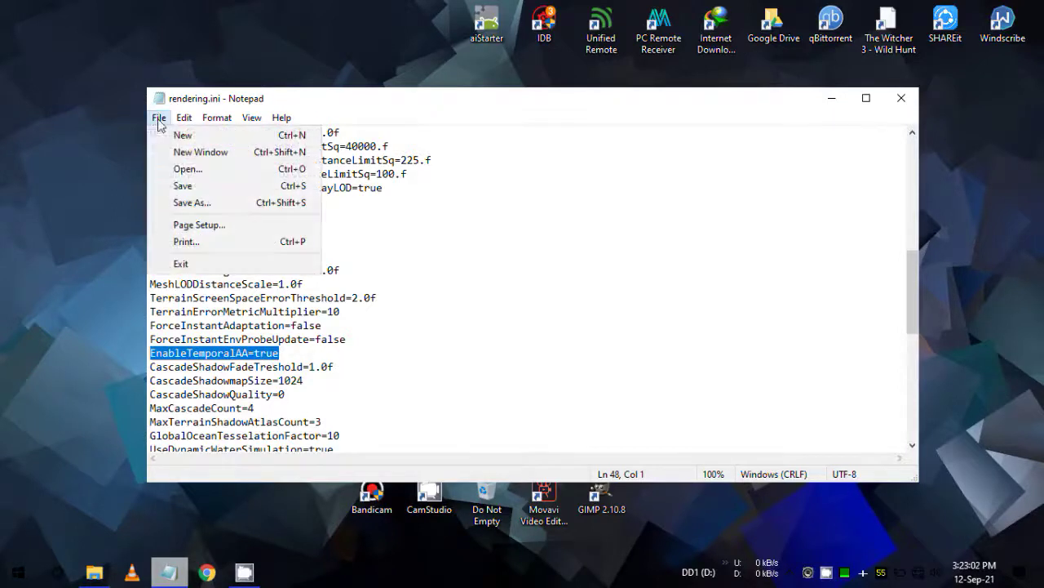
left_click(179, 186)
left_click(159, 119)
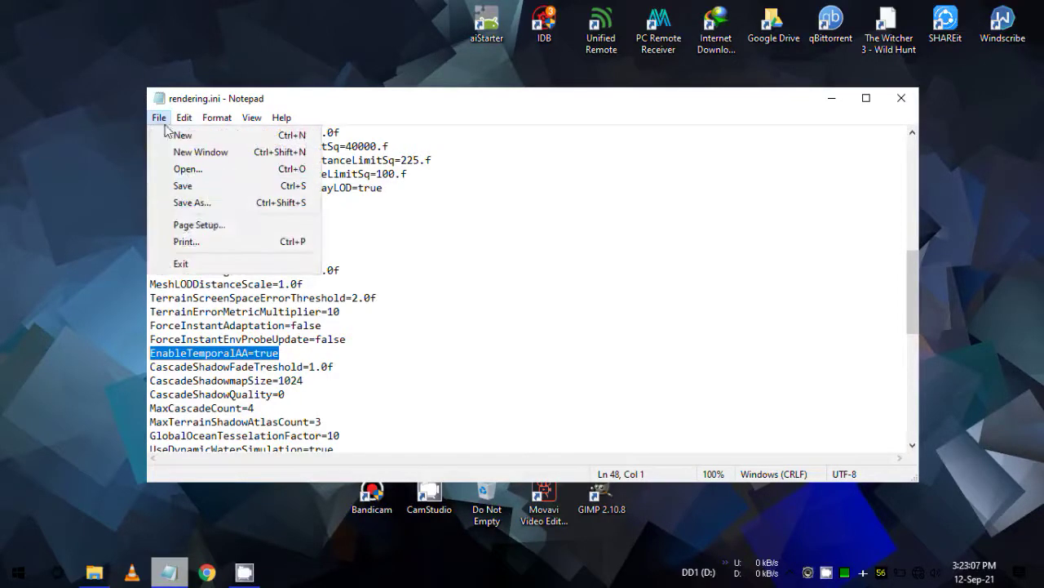
left_click(186, 262)
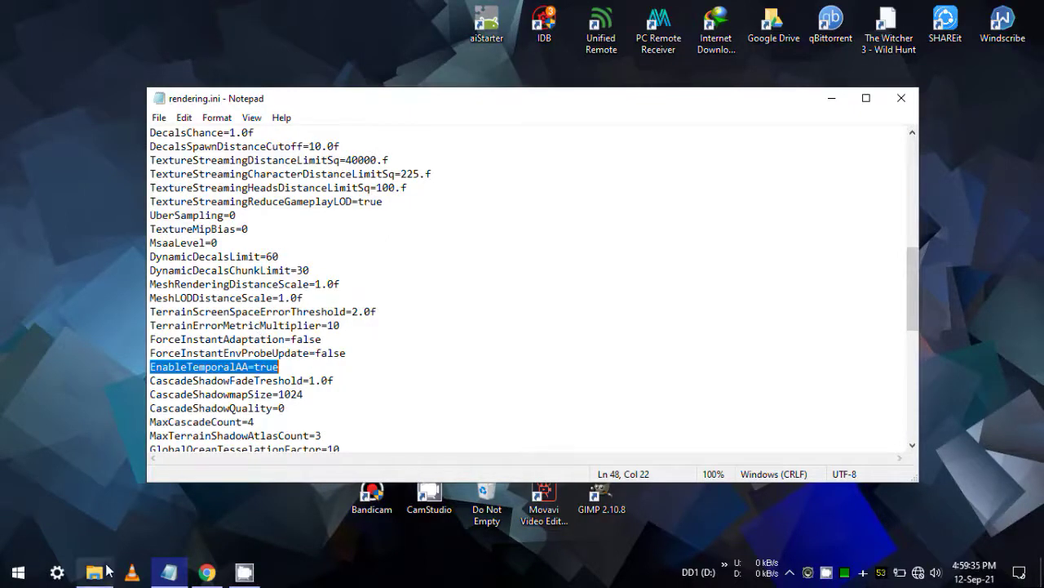
- Switch to File Explorer and open user.settings from The Witcher 3 folder in Documents
mouse_move(106, 571)
left_click(89, 522)
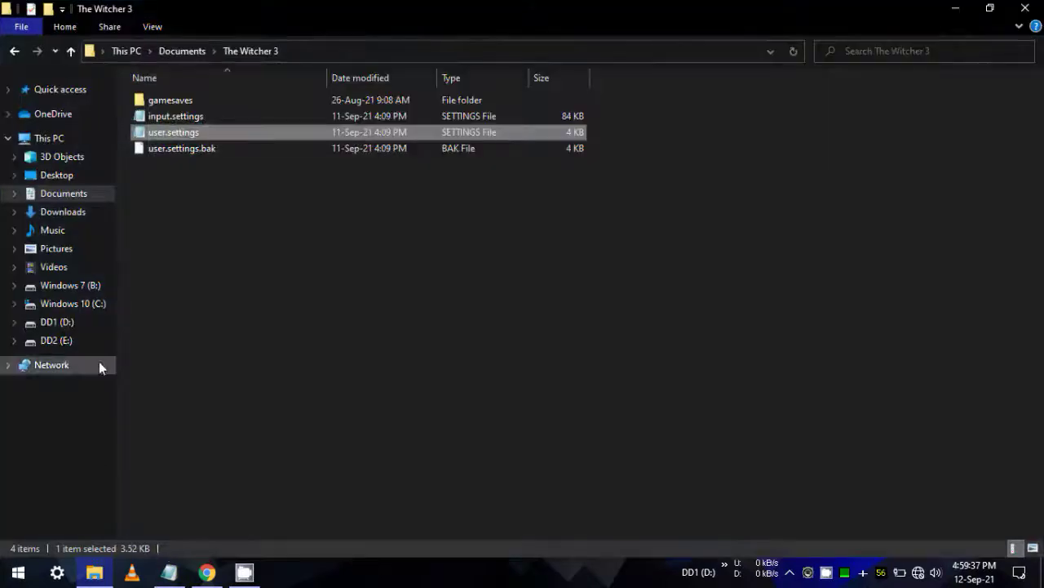
left_click(77, 201)
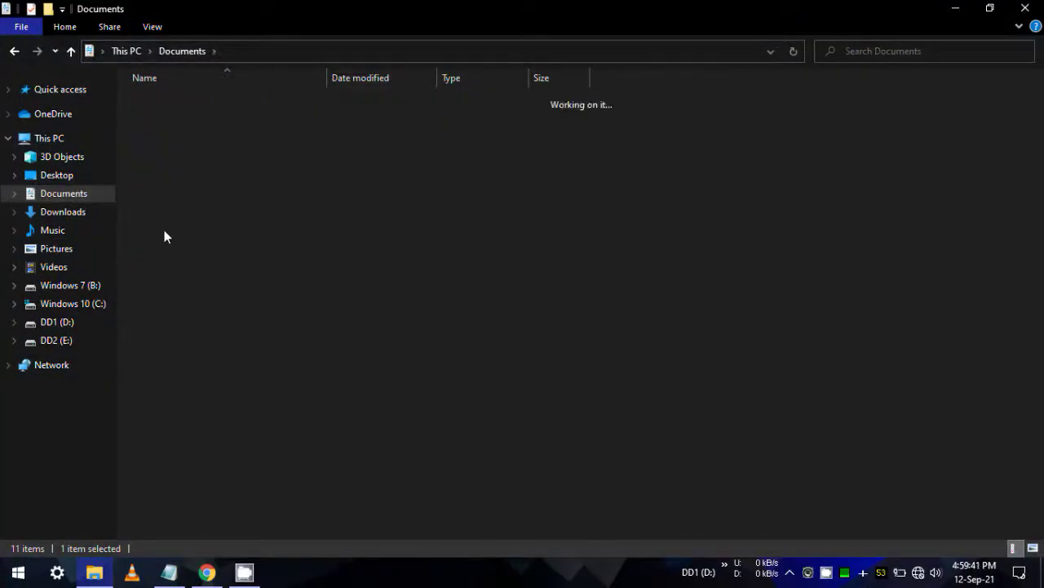
left_click(168, 136)
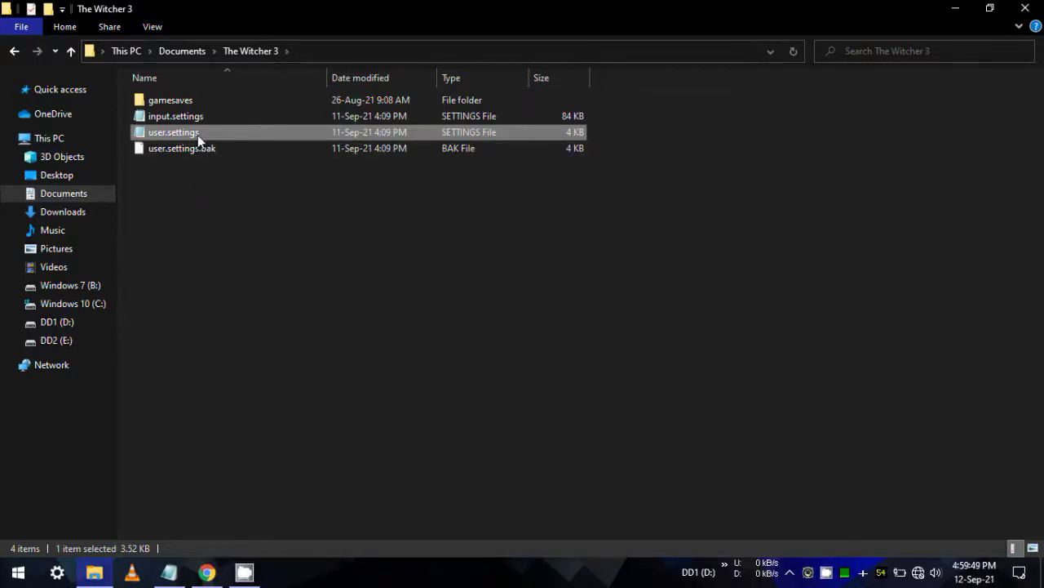
double_click(198, 134)
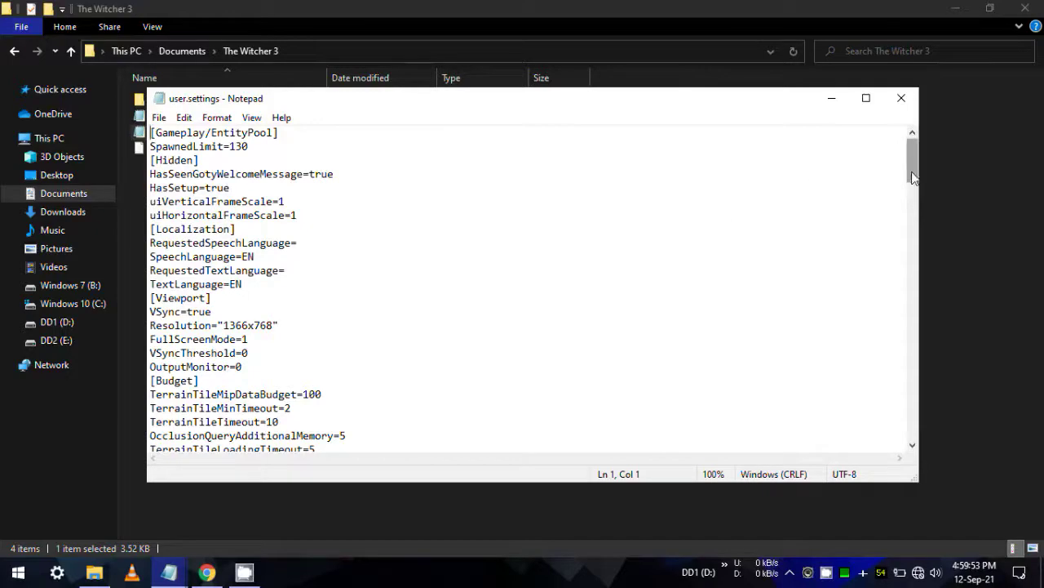
- Locate the [Rendering] section in user.settings and look through its entries
left_click_drag(913, 173, 926, 355)
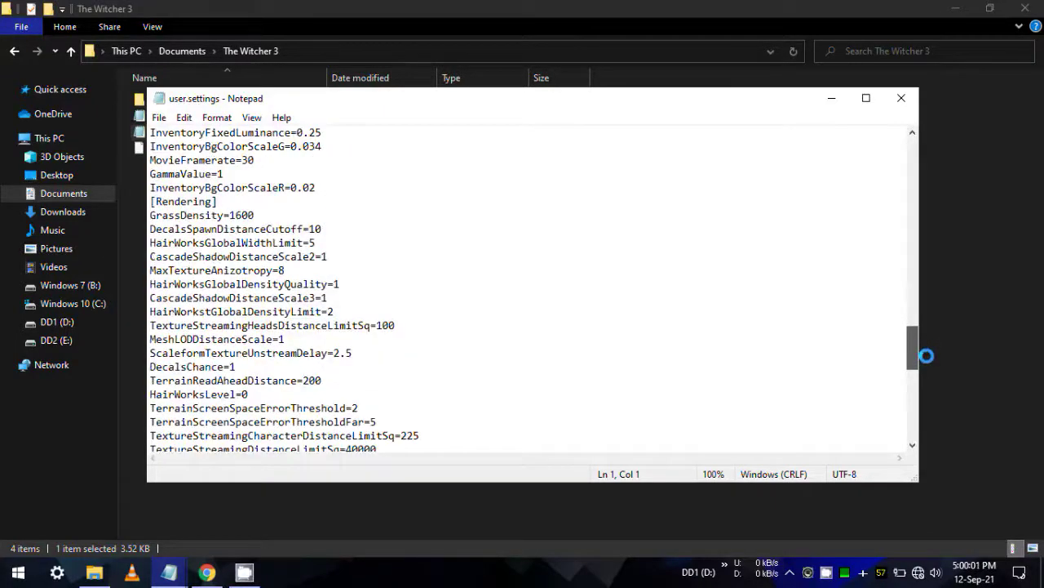
double_click(207, 204)
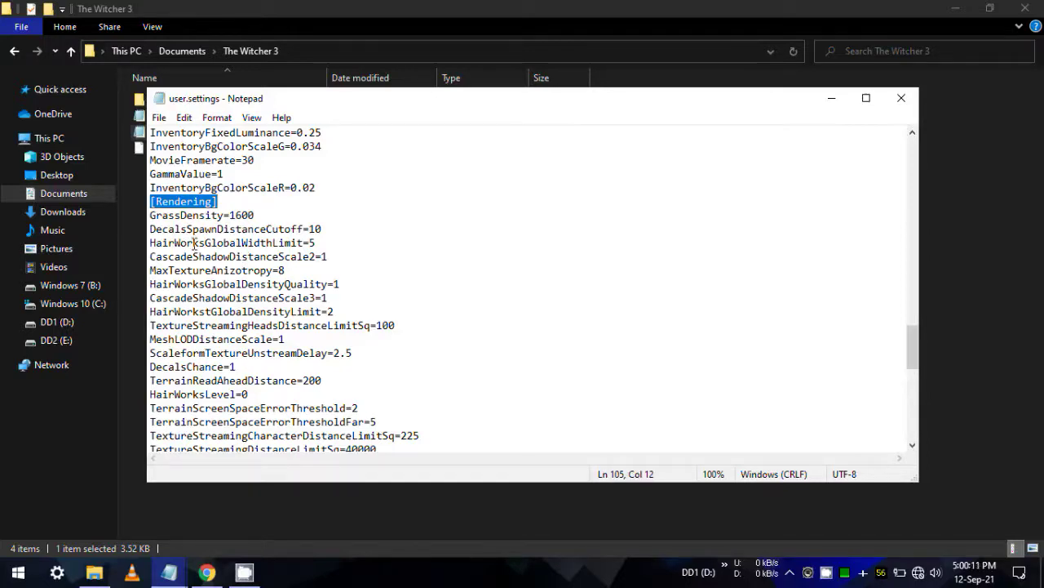
scroll(244, 311, "down", 1)
scroll(244, 310, "down", 1)
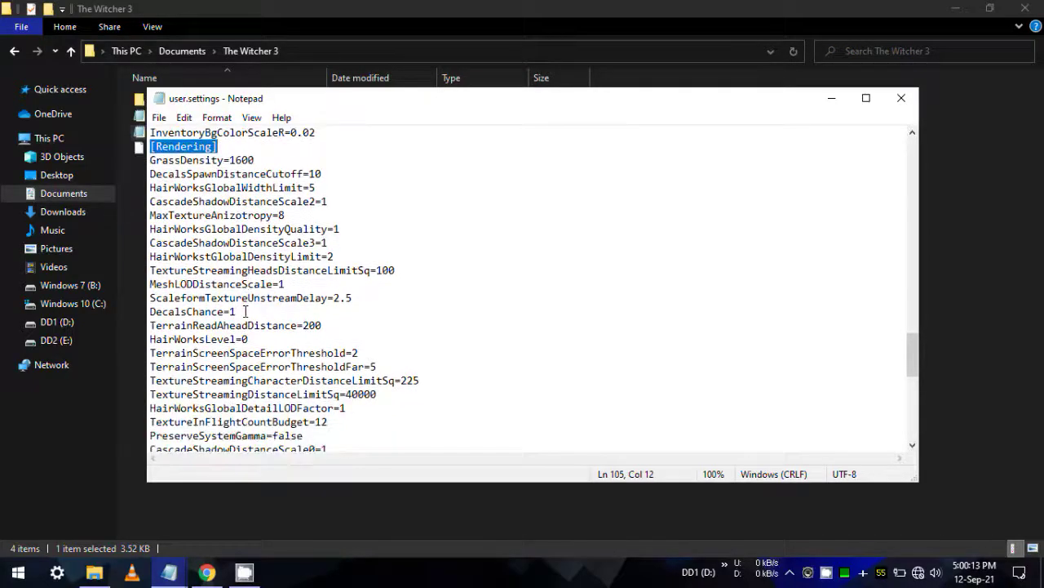
scroll(244, 311, "up", 1)
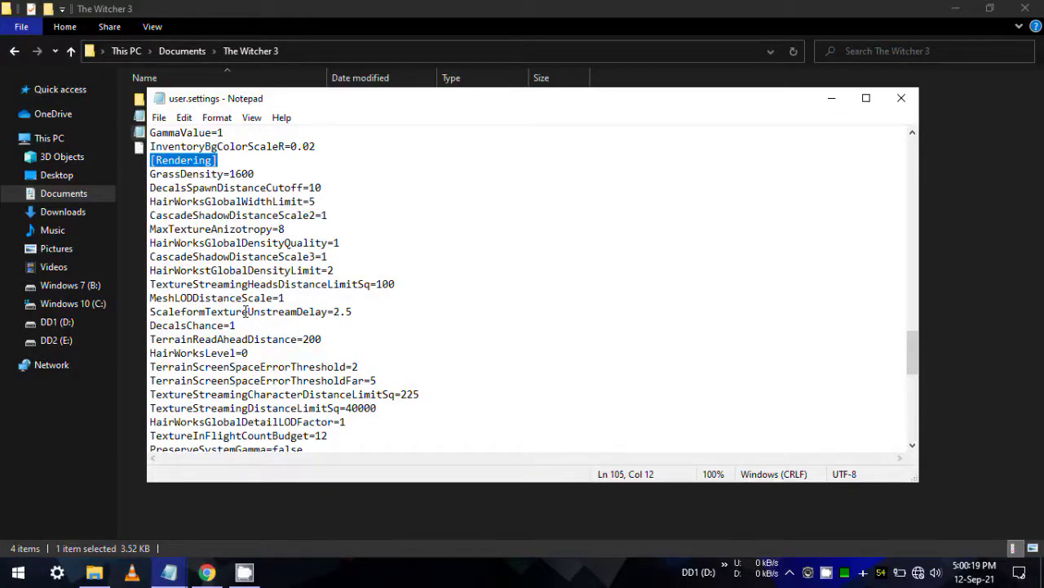
scroll(244, 311, "down", 3)
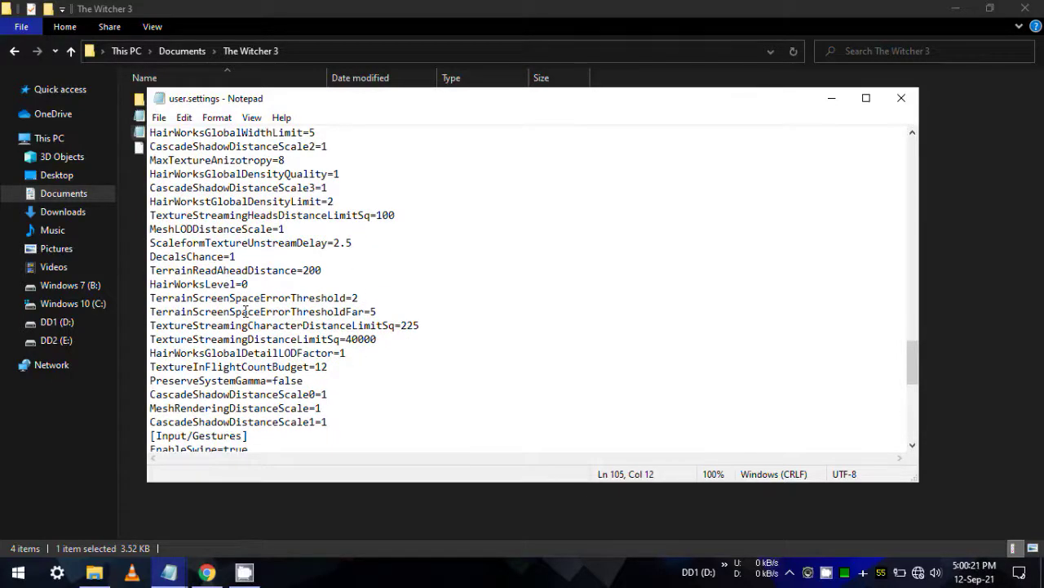
scroll(260, 320, "up", 1)
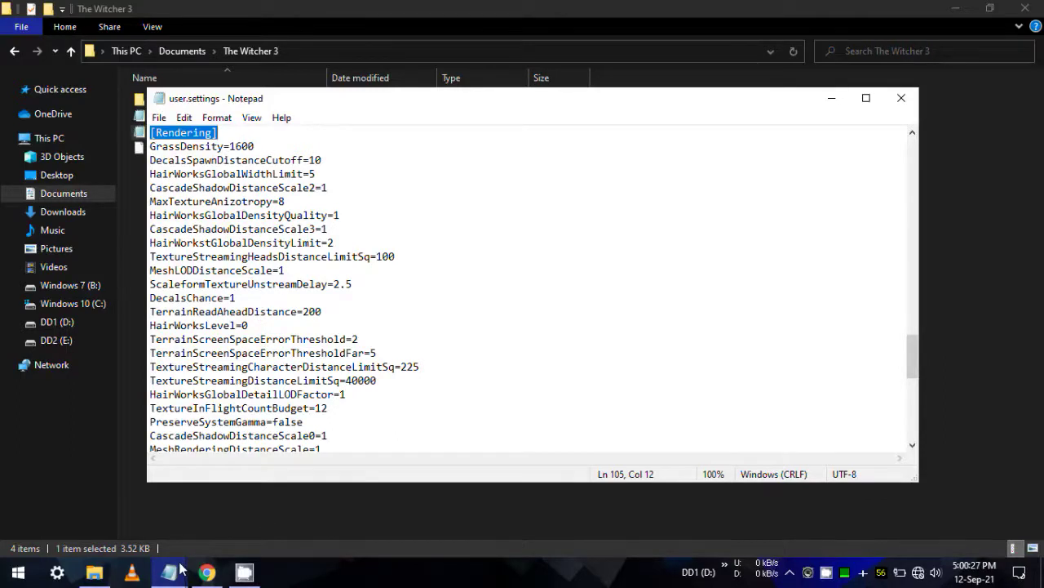
- Switch to rendering.ini and copy the selected EnableTemporalAA=true line
mouse_move(181, 572)
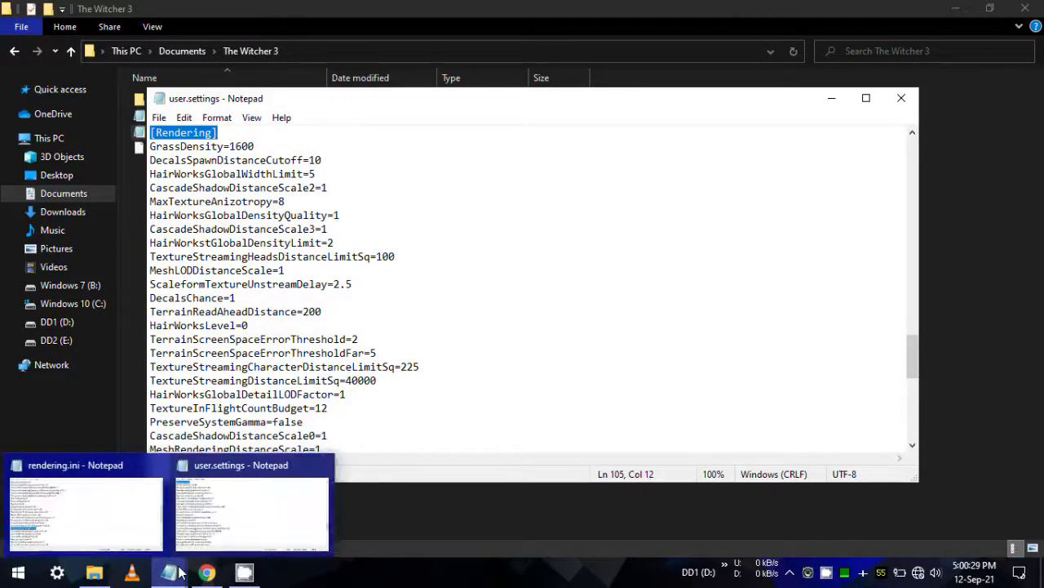
left_click(115, 514)
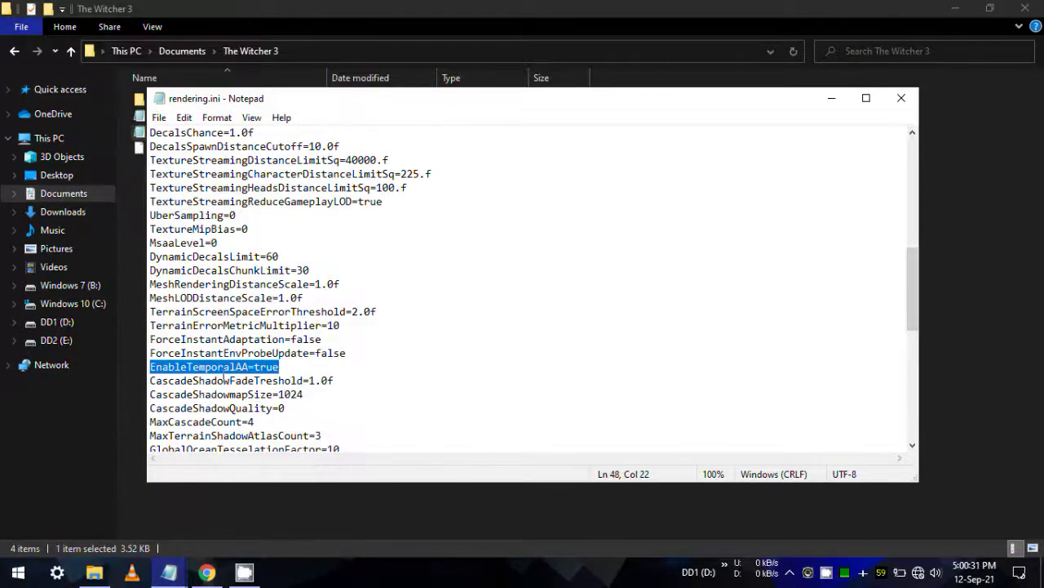
right_click(237, 368)
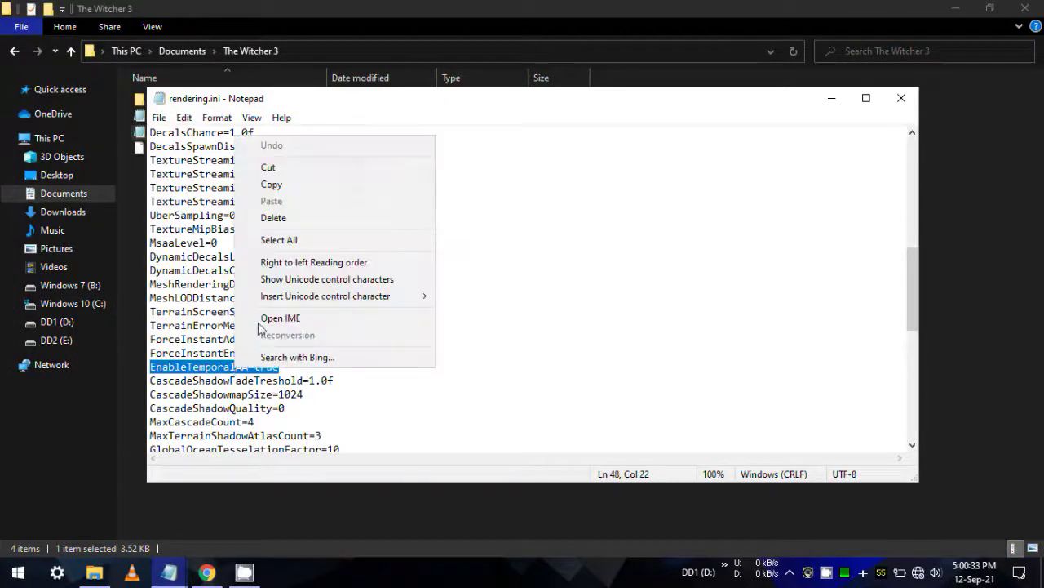
left_click(262, 188)
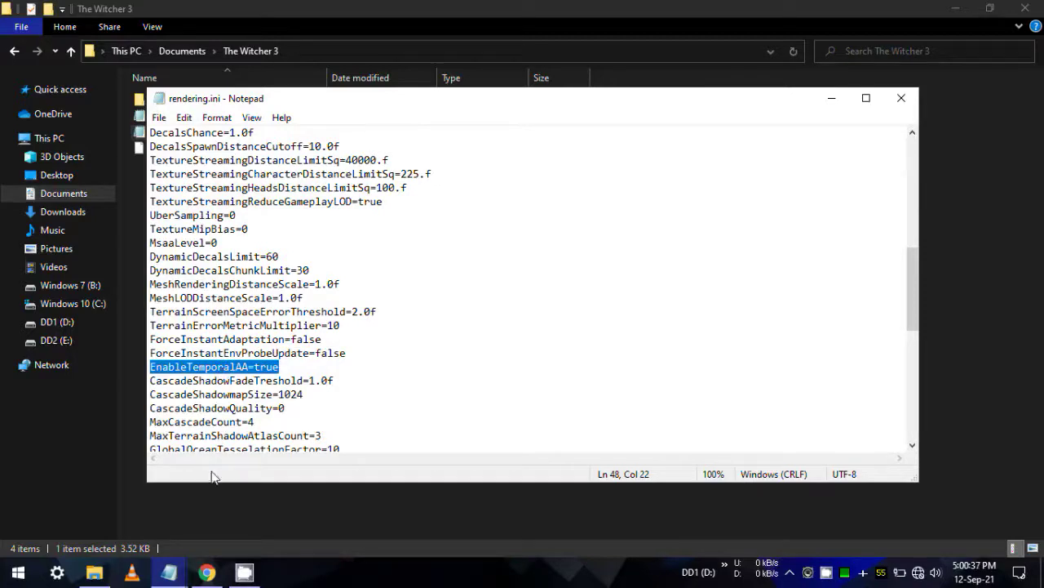
- Insert the line EnableTemporalAA=true directly below the [Rendering] heading in user.settings
mouse_move(173, 570)
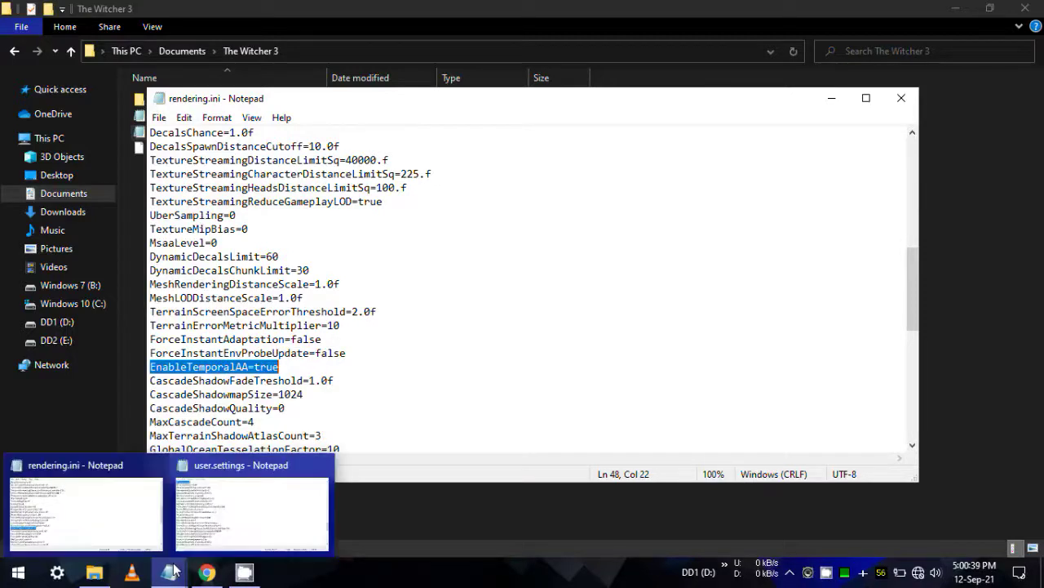
left_click(226, 525)
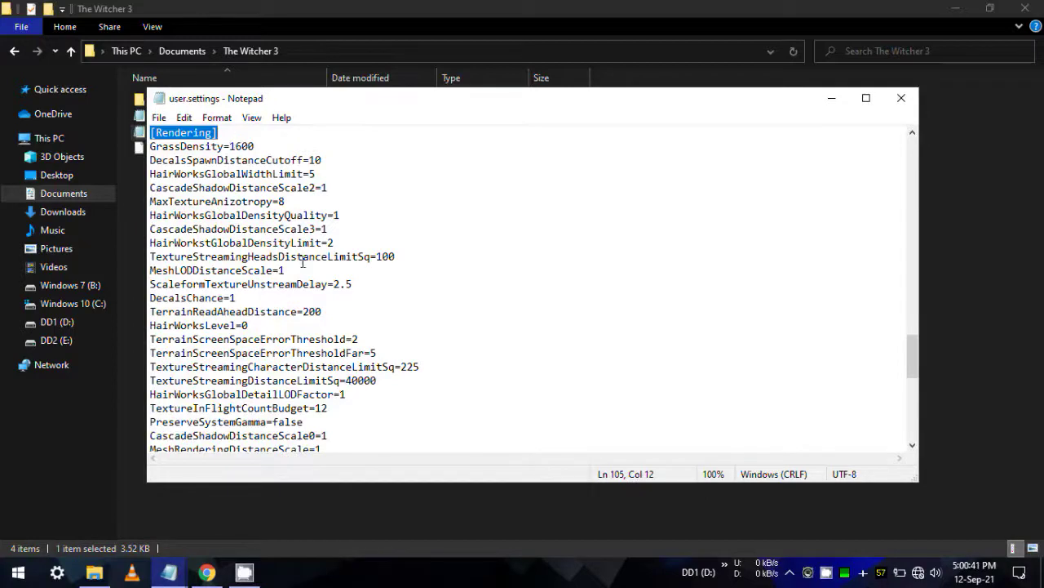
scroll(303, 261, "up", 1)
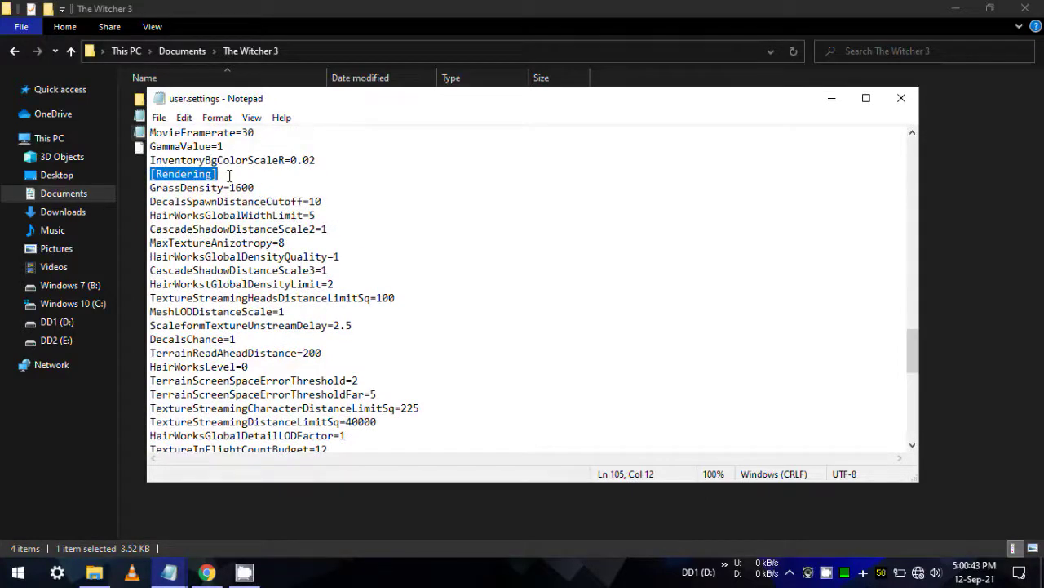
left_click(223, 176)
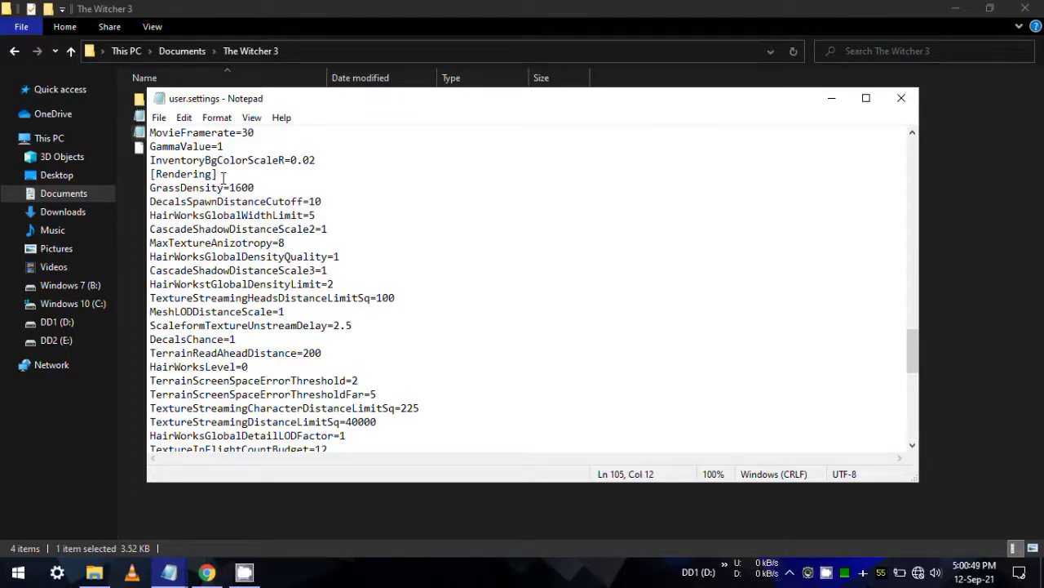
key("Return")
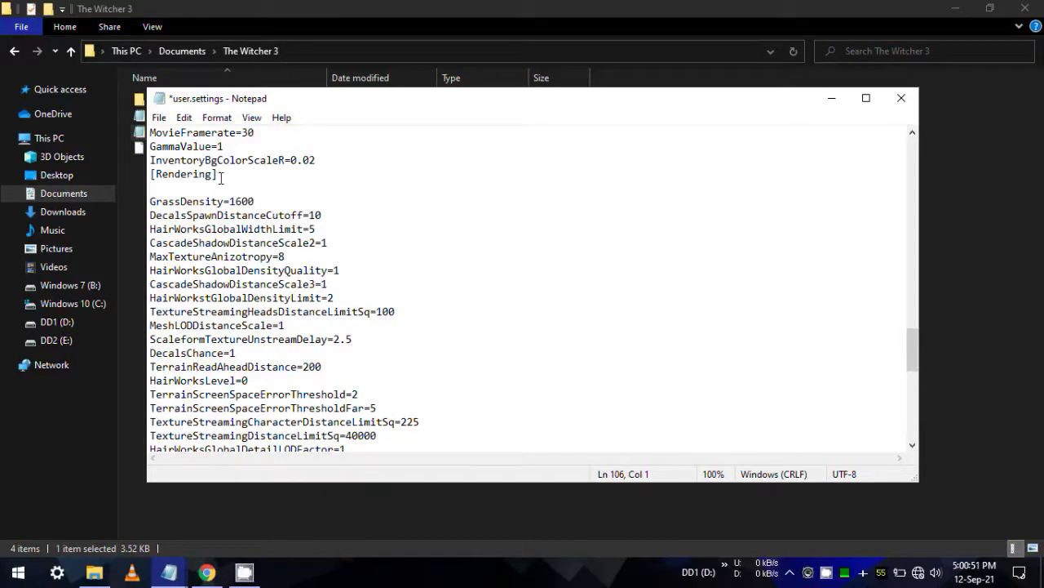
double_click(170, 177)
left_click(185, 189)
type("EnableTemporalAA=true")
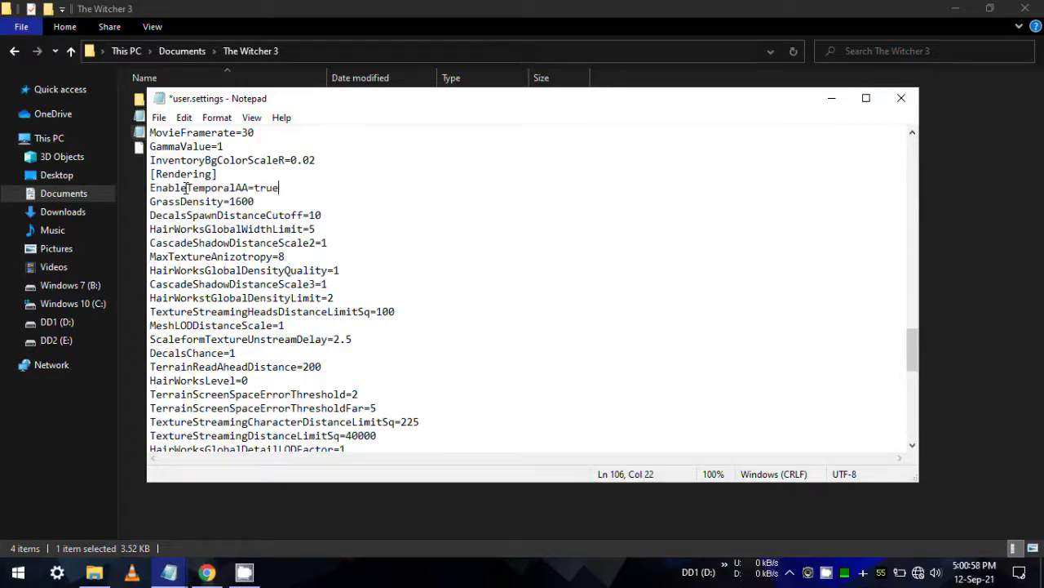
- Check the added EnableTemporalAA=true line in user.settings and save the file
left_click(268, 187)
triple_click(270, 188)
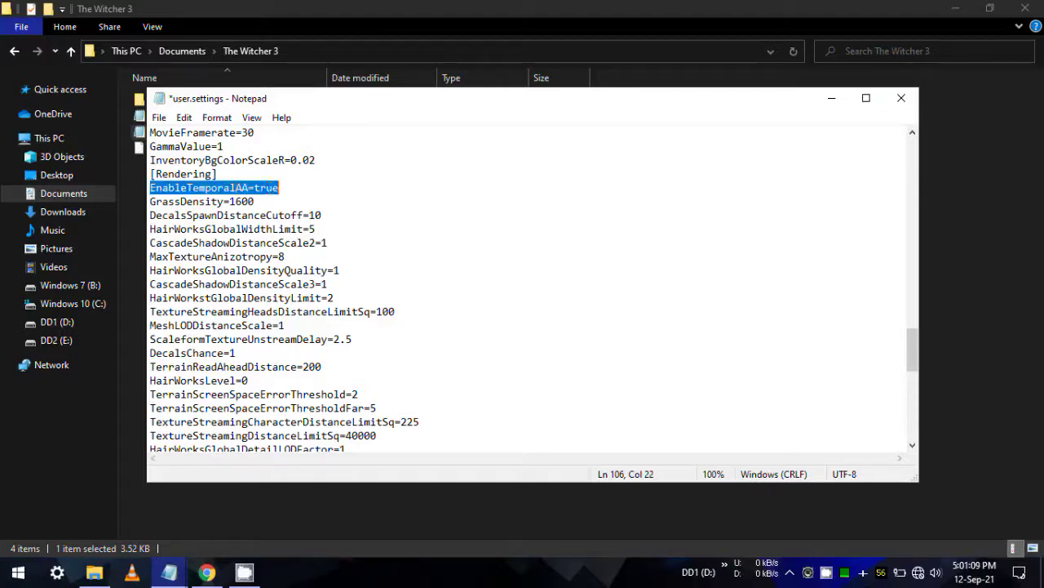
left_click(266, 190)
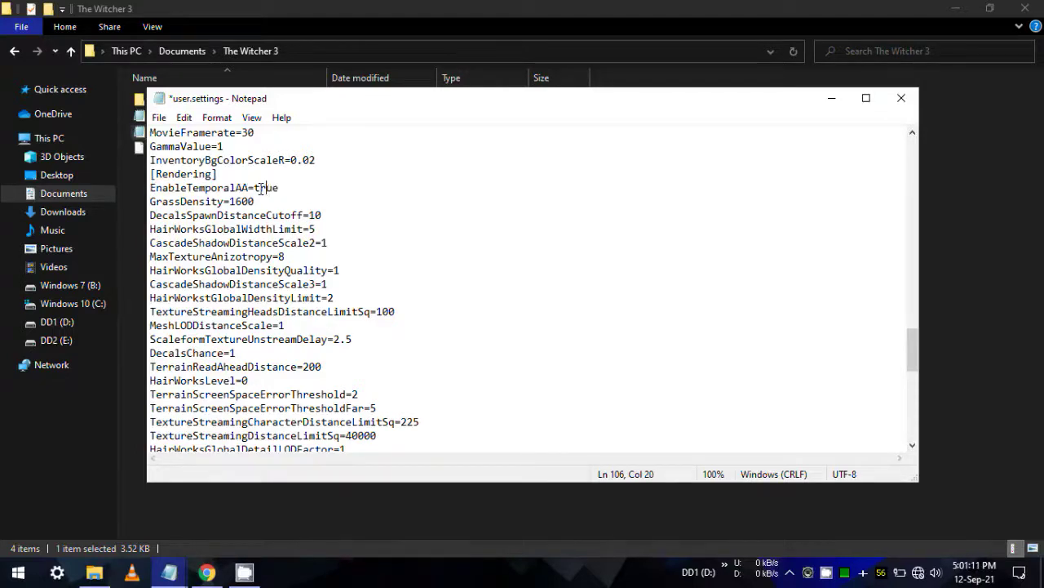
left_click(159, 118)
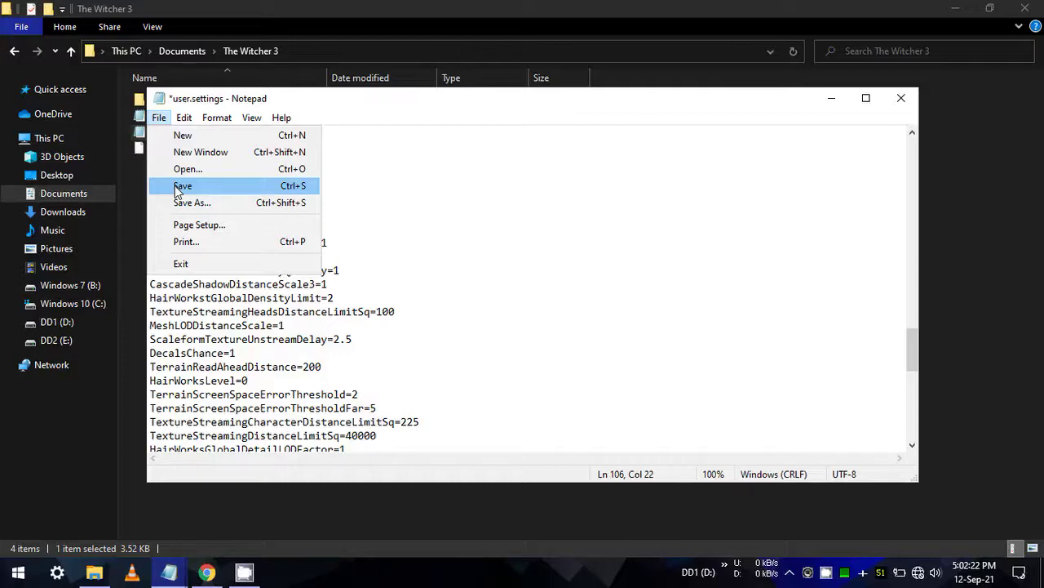
left_click(178, 188)
left_click(159, 118)
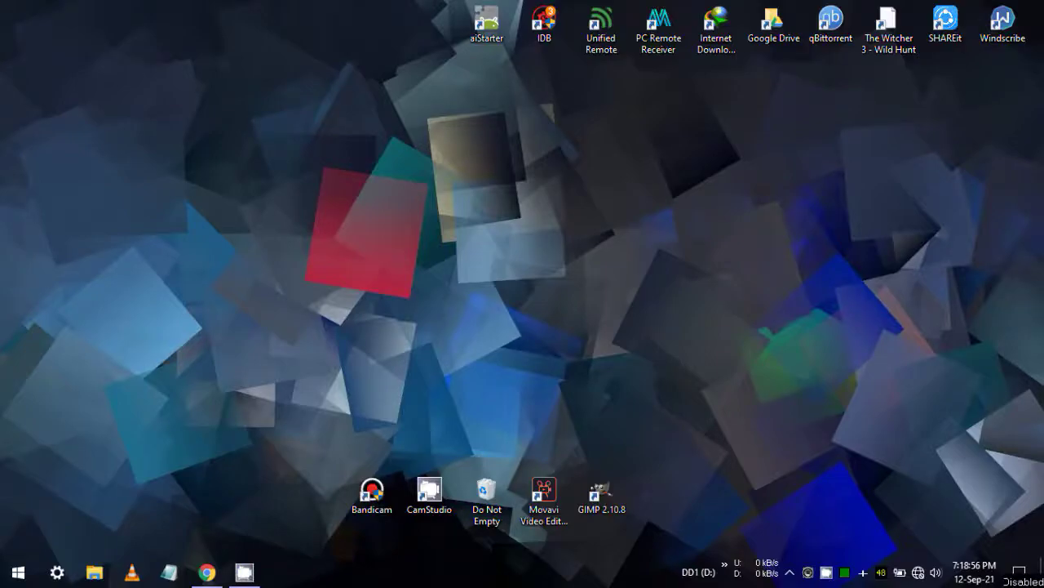
- Open resources.ini from D:\P L A Ywin7\TW3\The Witcher 3 - Wild Hunt\bin\config\base
key("super+e")
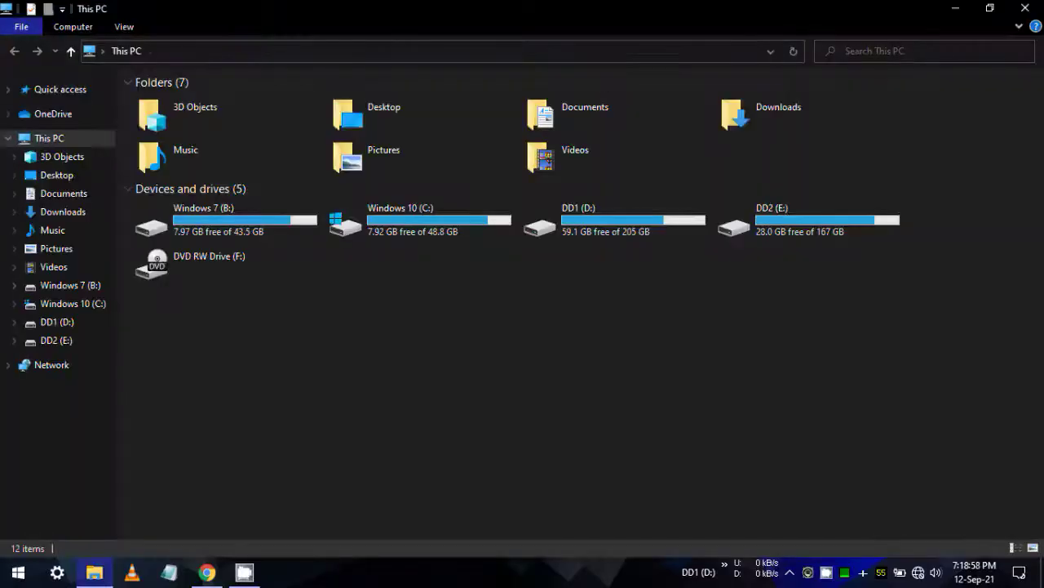
double_click(584, 229)
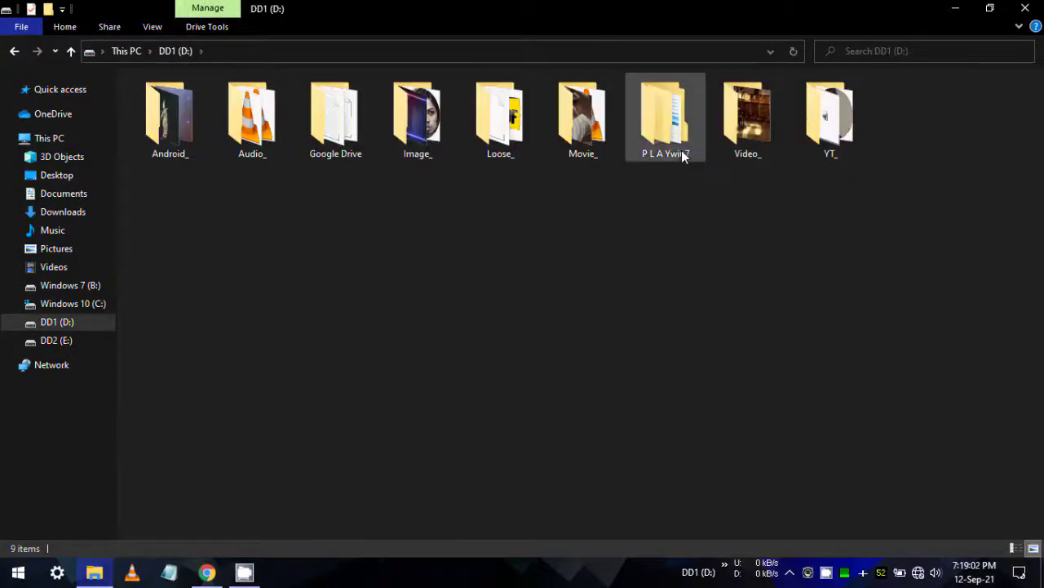
double_click(684, 157)
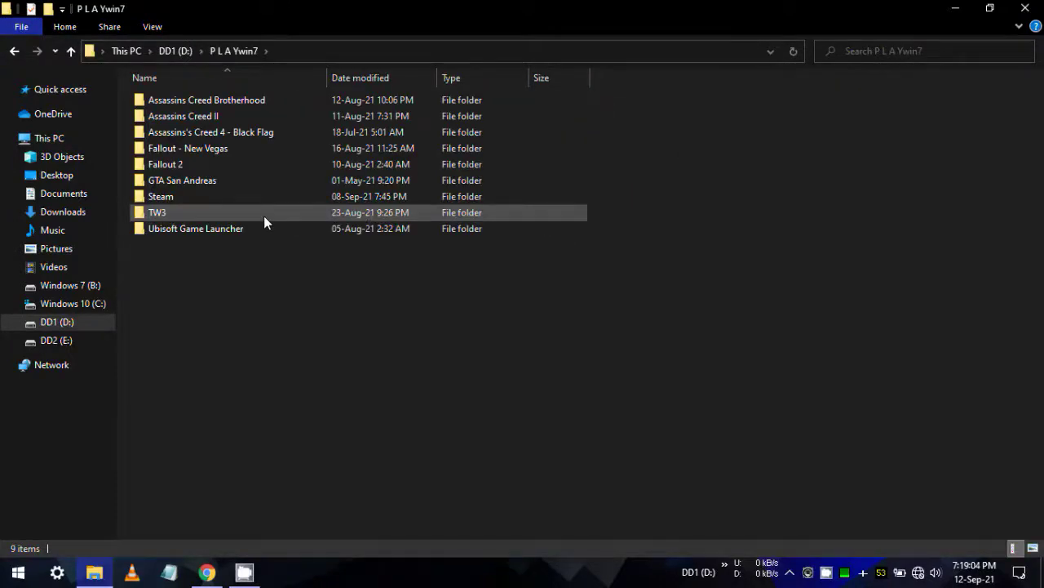
double_click(263, 215)
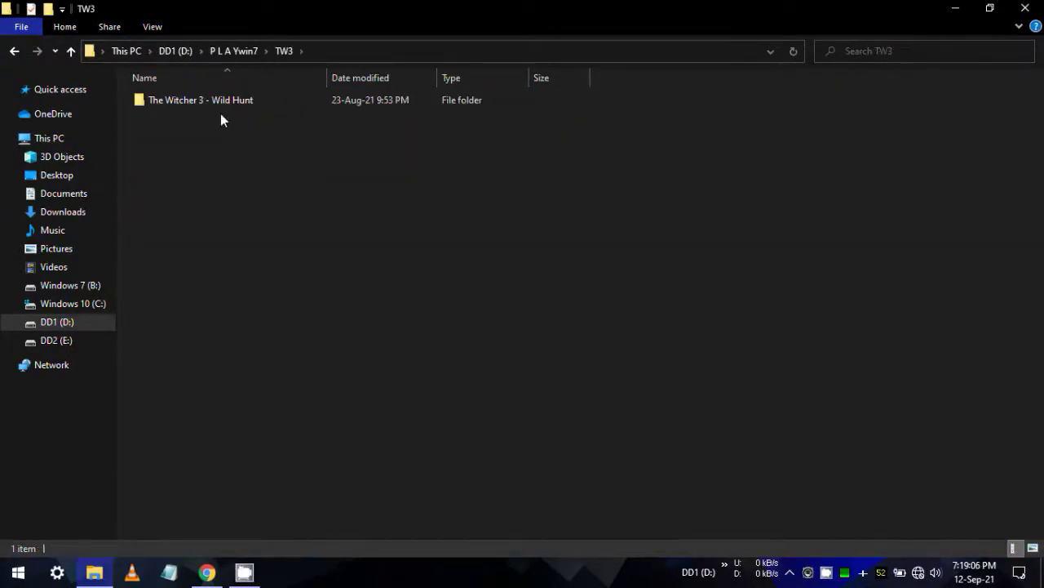
double_click(219, 106)
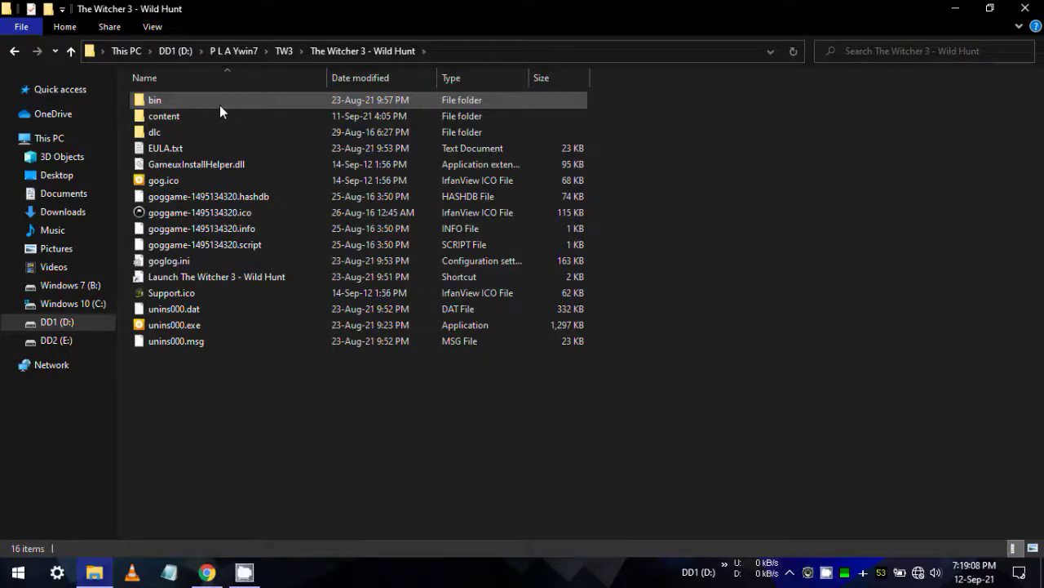
double_click(219, 104)
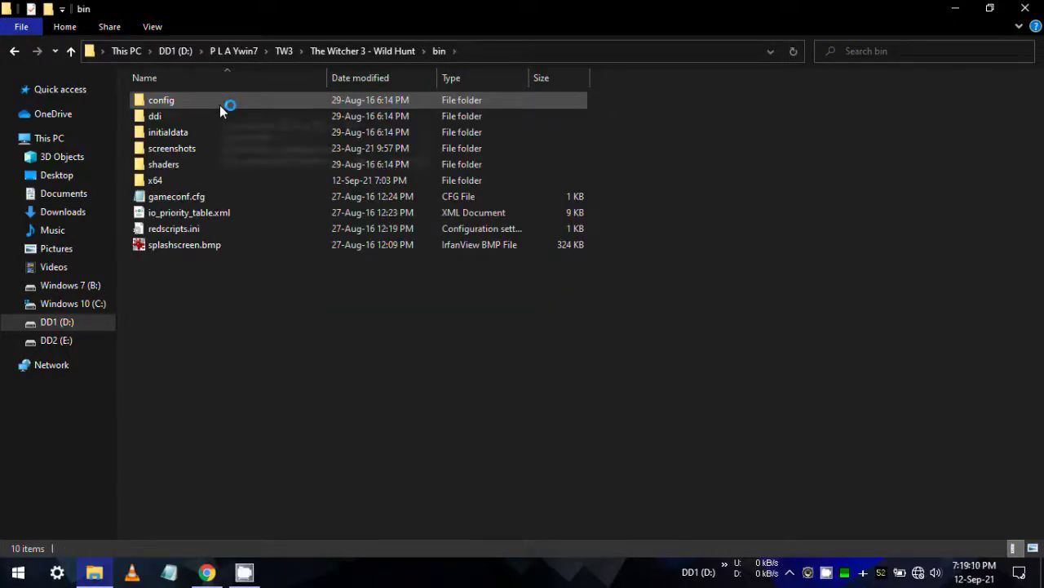
double_click(220, 104)
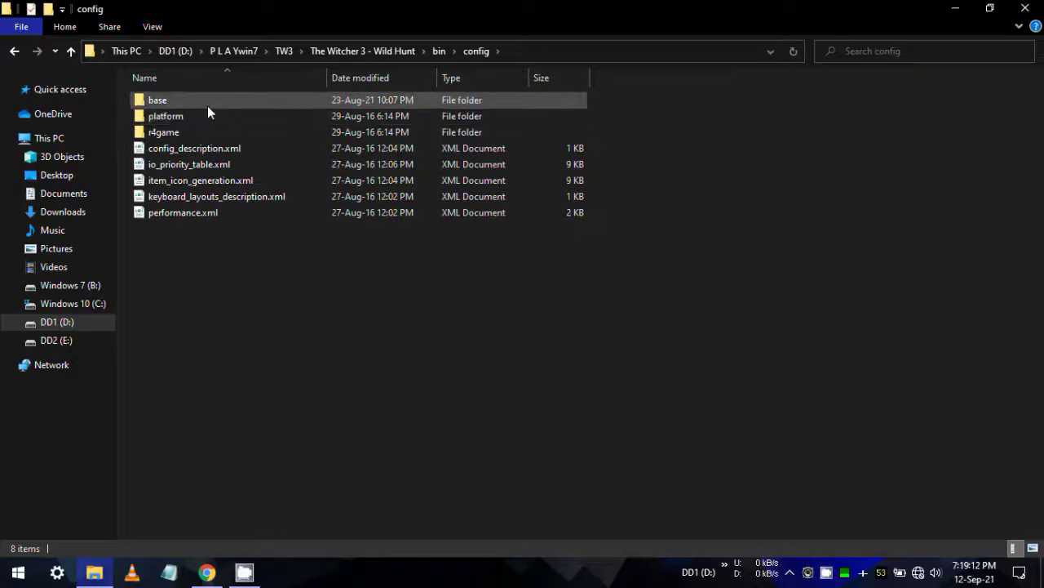
double_click(207, 106)
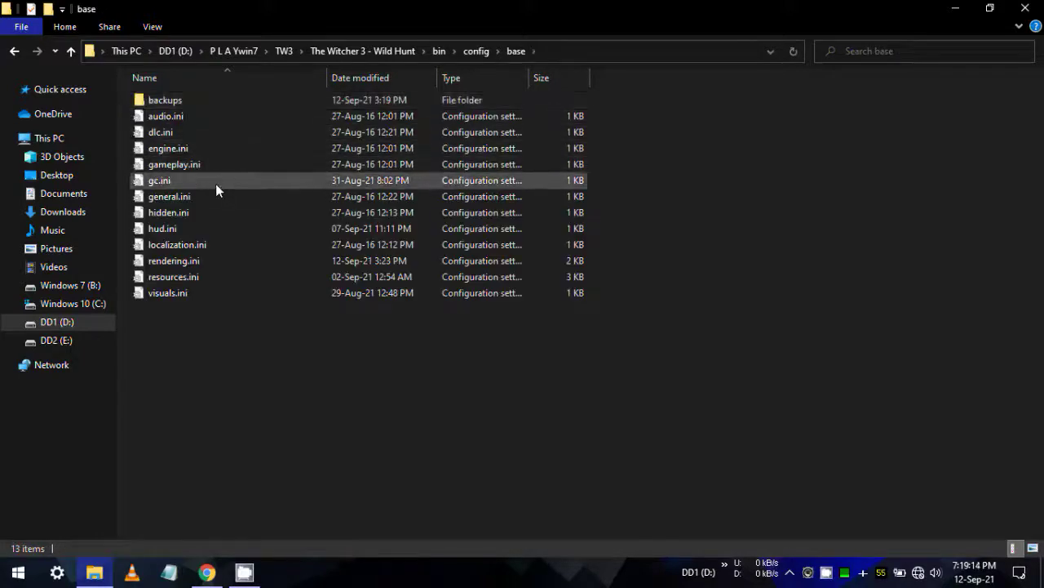
left_click(205, 273)
double_click(206, 276)
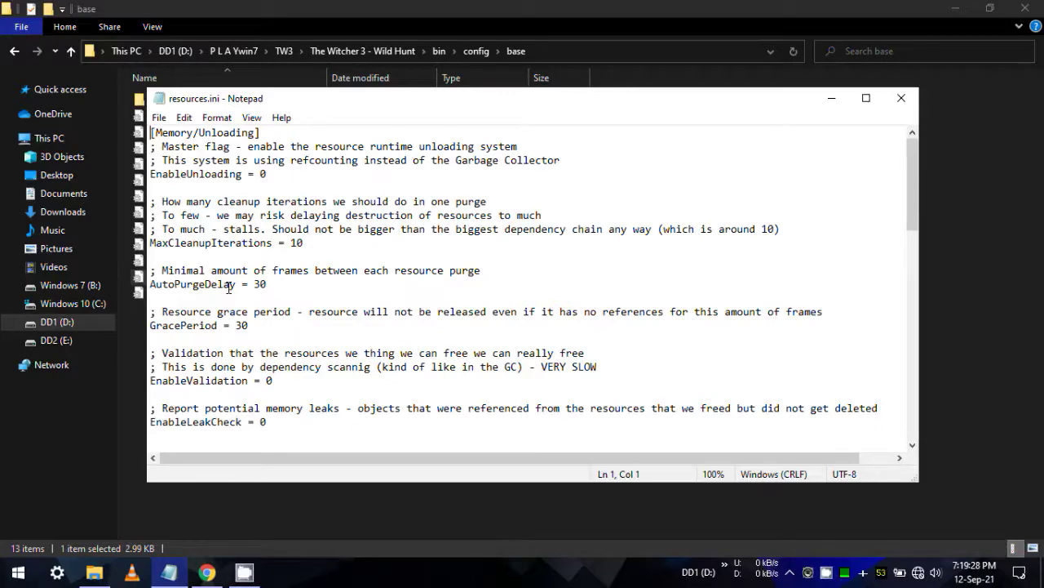
- Find the MaxRequests entry in the [ResourceLoading/Decompression] section of resources.ini and select its value
scroll(333, 305, "down", 1)
scroll(333, 305, "up", 1)
scroll(333, 306, "down", 2)
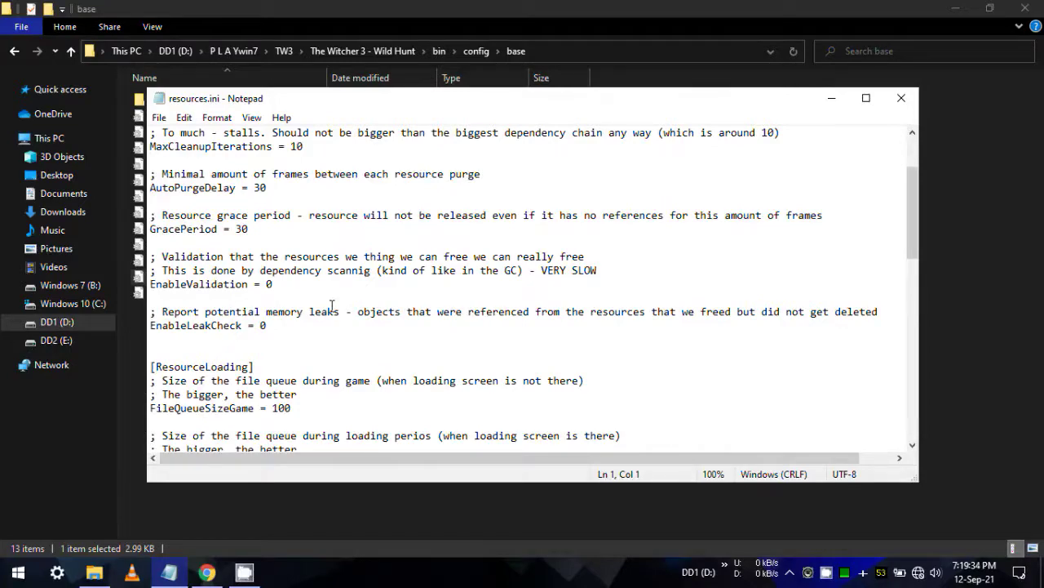
scroll(332, 305, "down", 3)
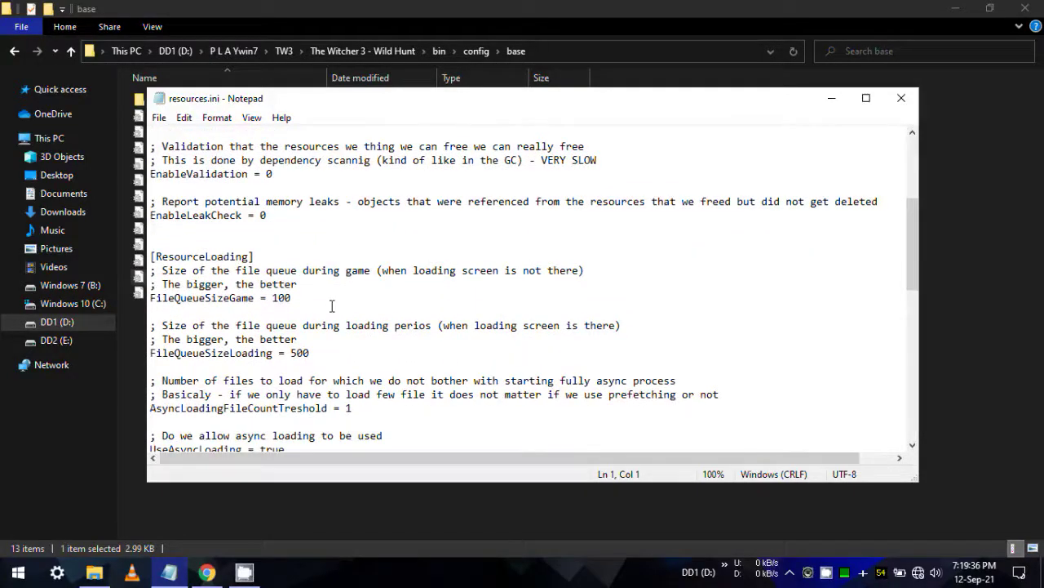
scroll(332, 305, "down", 4)
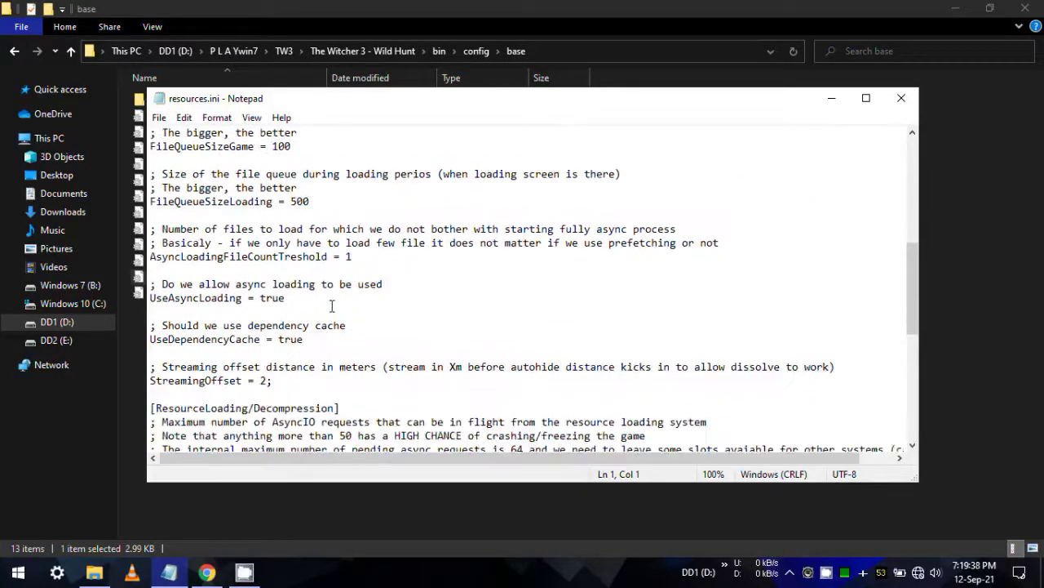
scroll(332, 306, "down", 4)
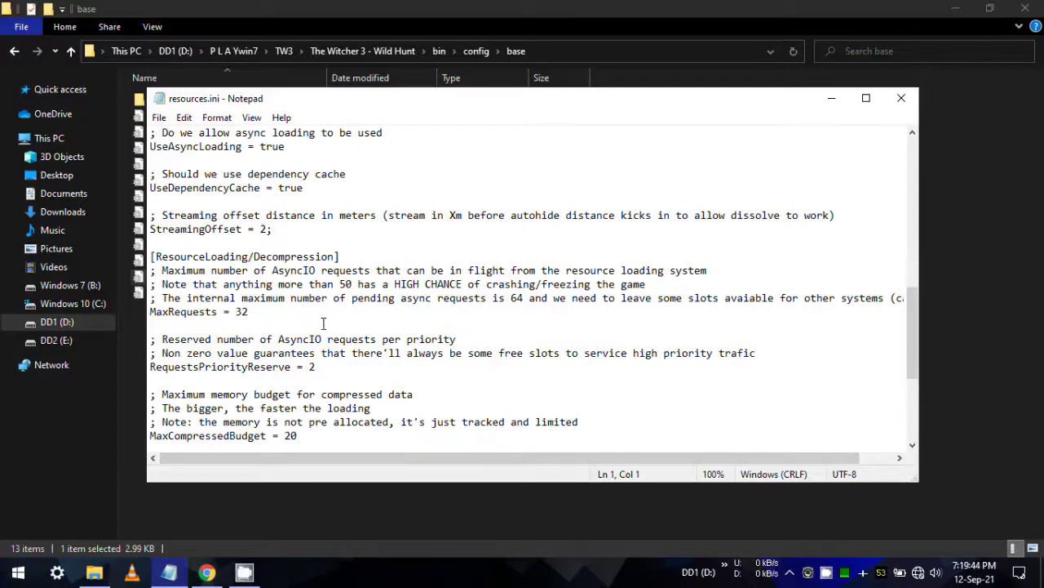
left_click(220, 312)
double_click(220, 312)
double_click(220, 313)
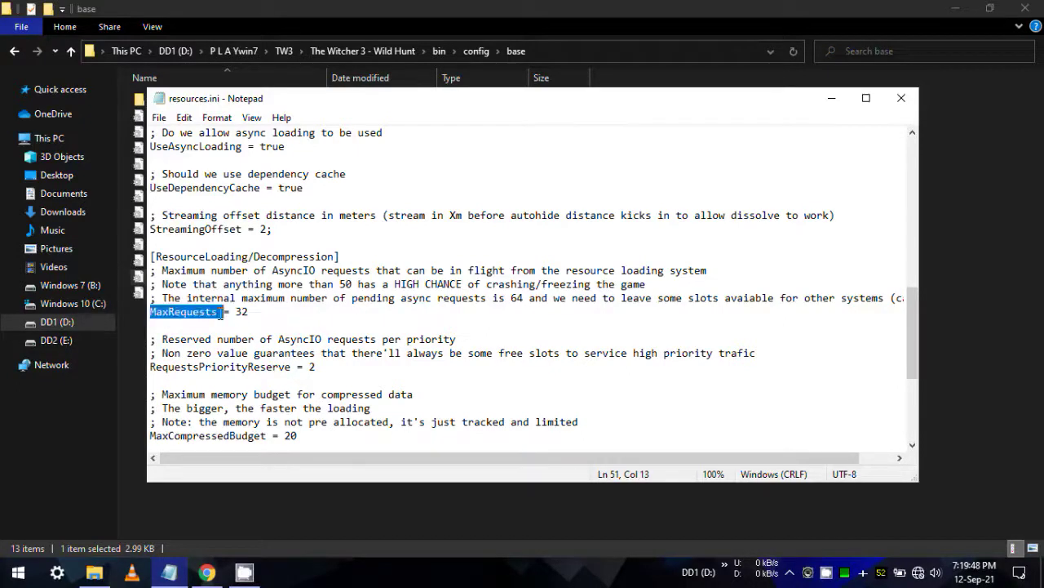
double_click(220, 312)
double_click(243, 311)
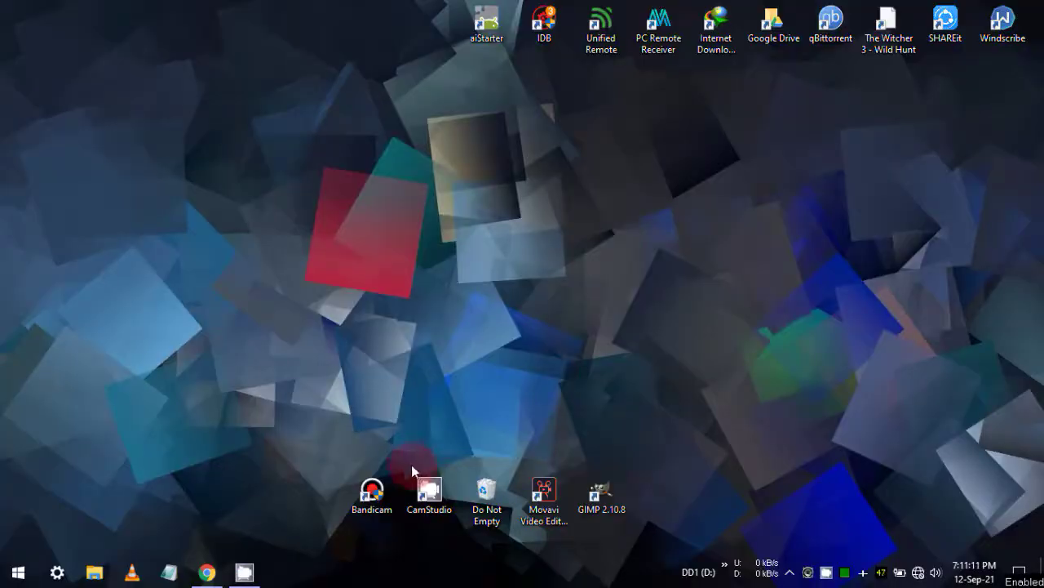
- Open the game folder D:\P L A Ywin7\TW3\The Witcher 3 - Wild Hunt in File Explorer
right_click(252, 187)
left_click(278, 237)
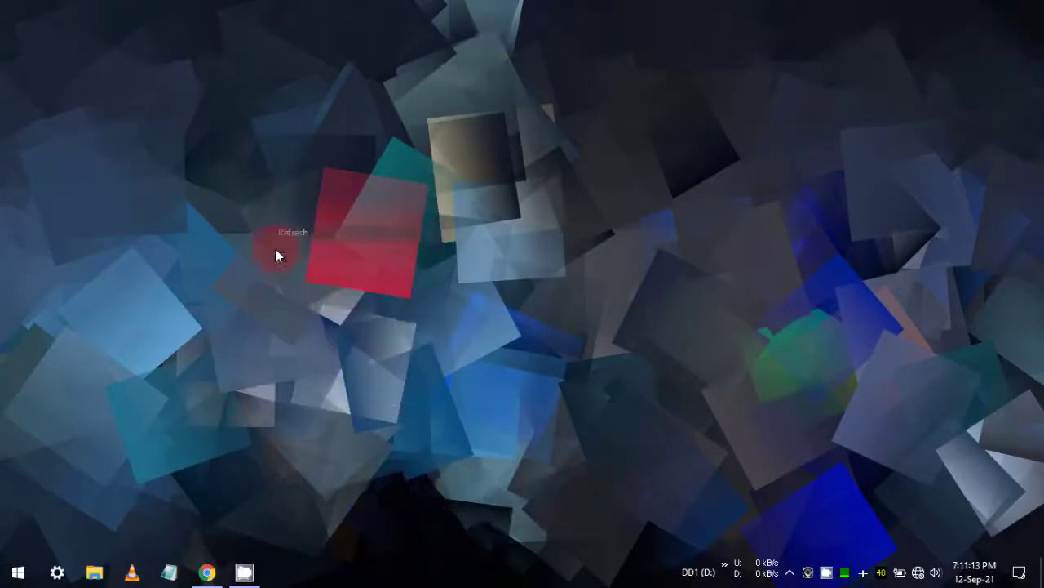
left_click(94, 573)
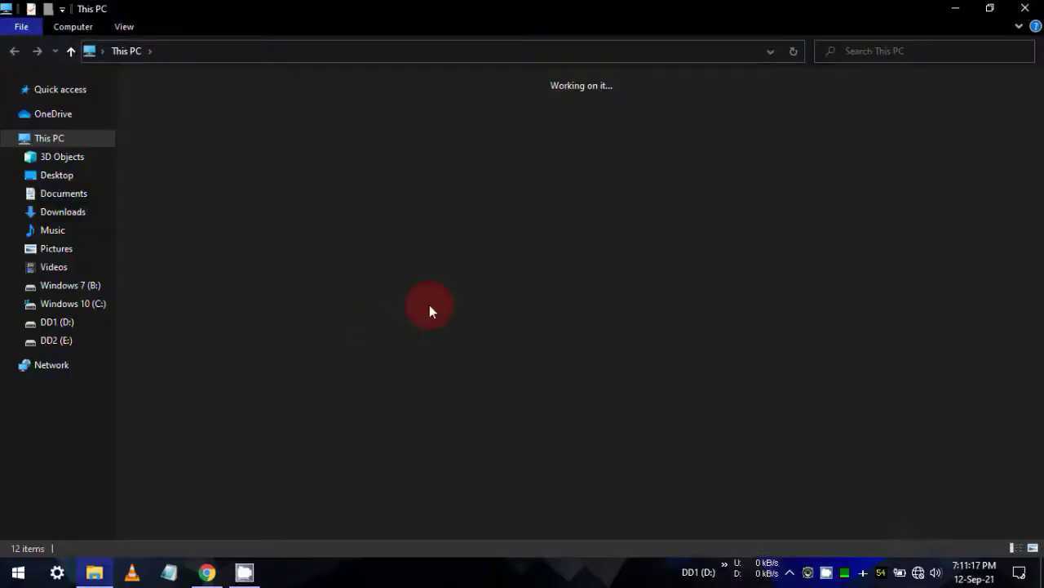
double_click(590, 219)
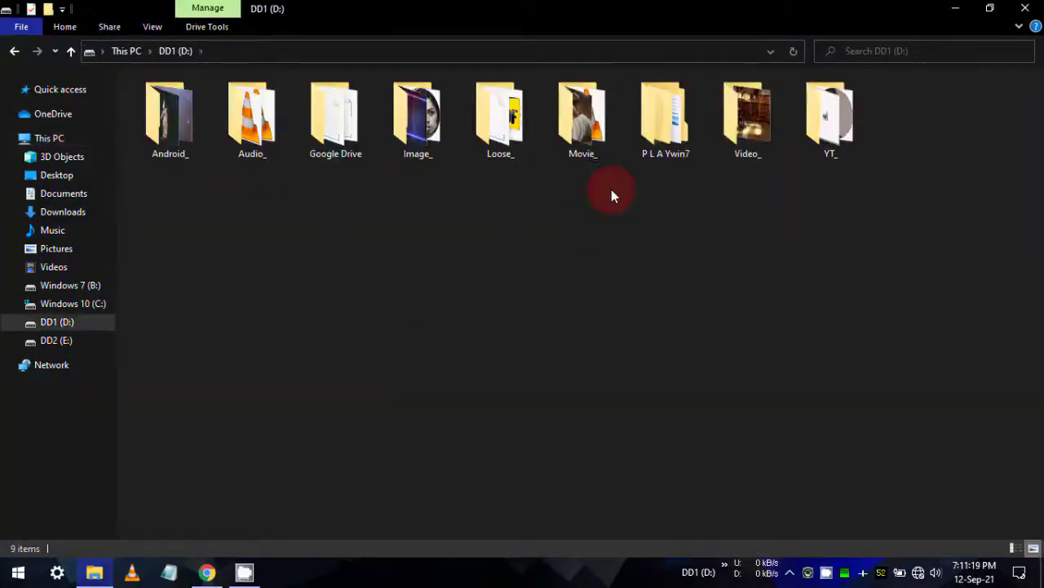
double_click(663, 122)
left_click(259, 211)
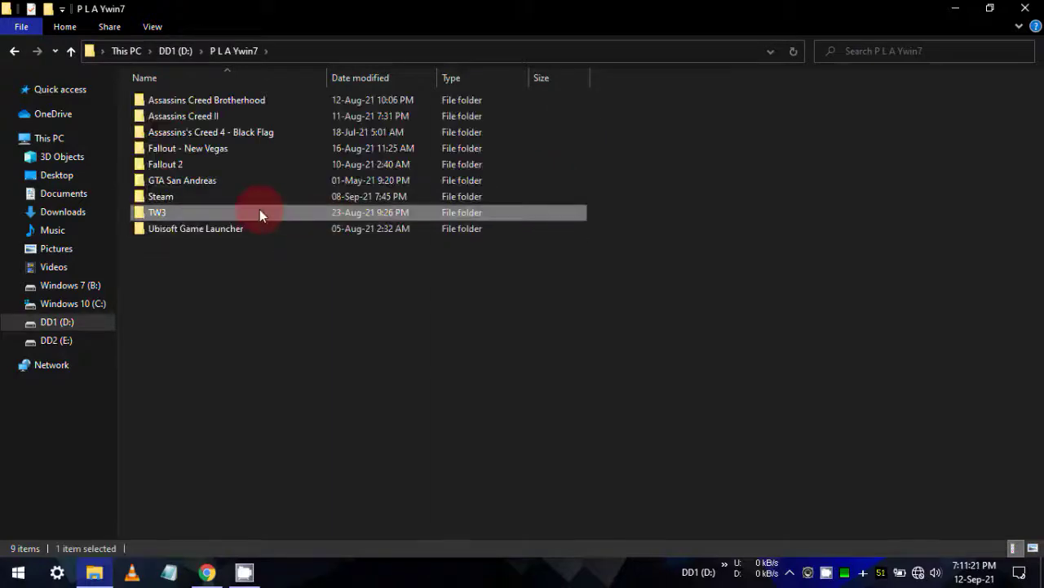
double_click(260, 211)
double_click(246, 106)
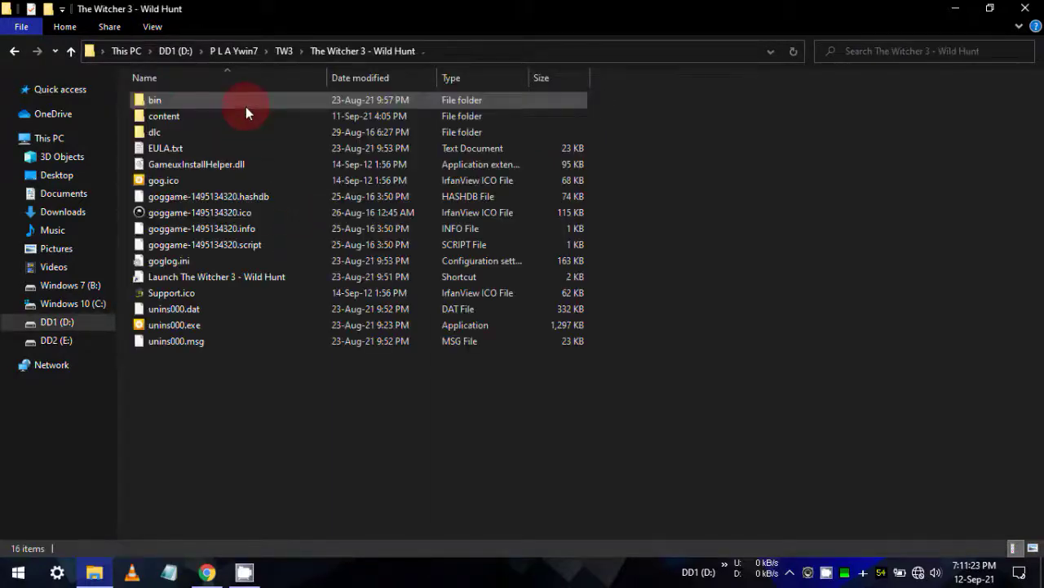
- Open rendering.ini from the game's bin\config\base folder
double_click(190, 101)
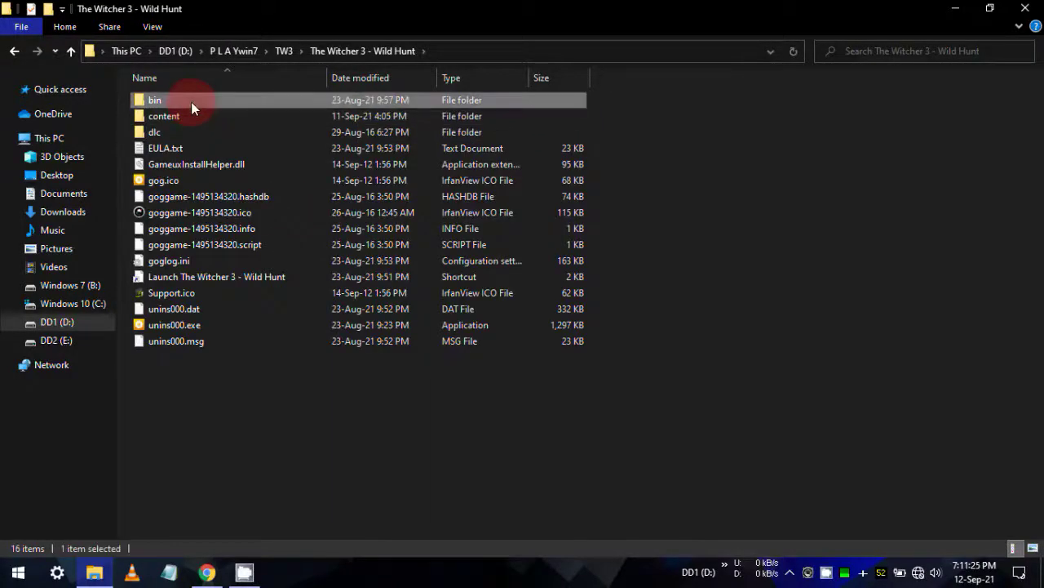
double_click(187, 103)
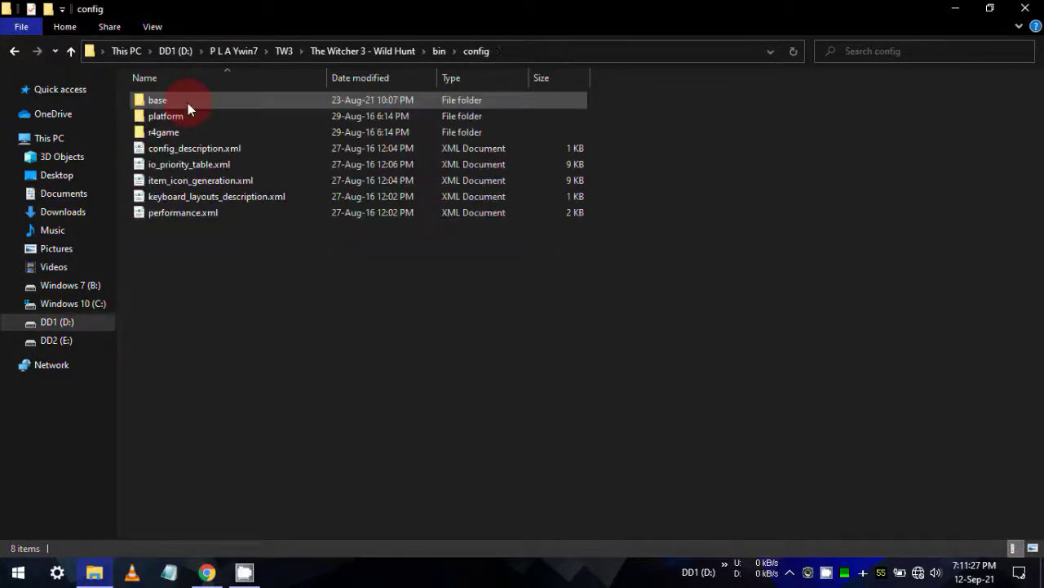
left_click(188, 102)
double_click(188, 102)
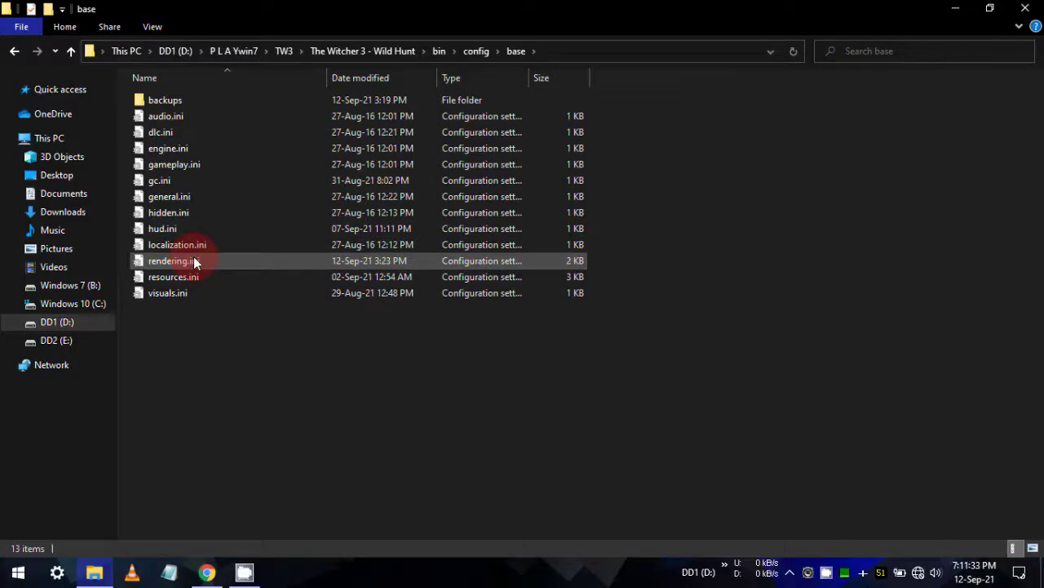
left_click(245, 262)
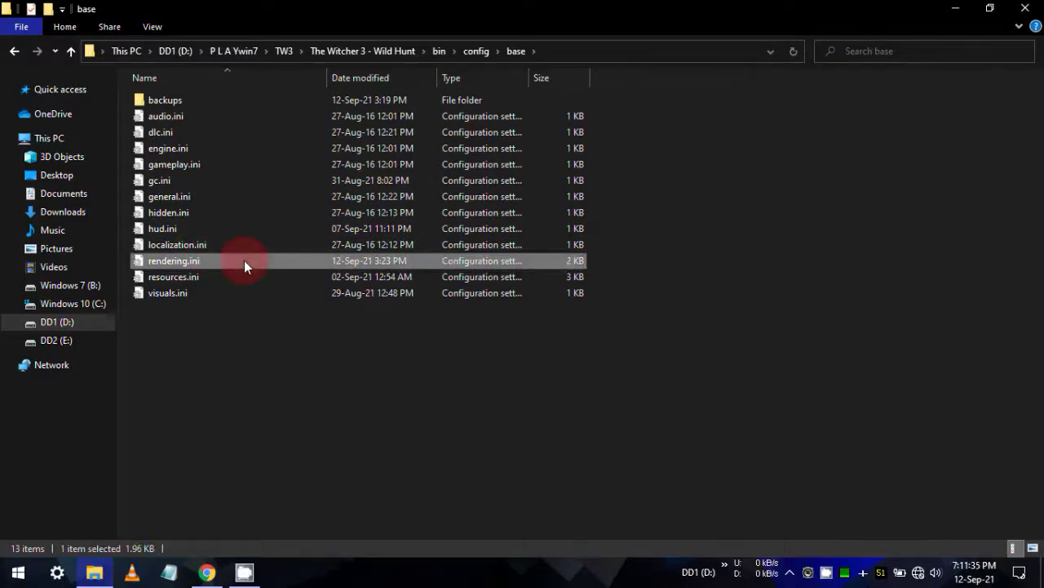
double_click(244, 260)
- Set TextureMemoryBudget to 1024 in the [Rendering] section of rendering.ini
scroll(500, 265, "down", 2)
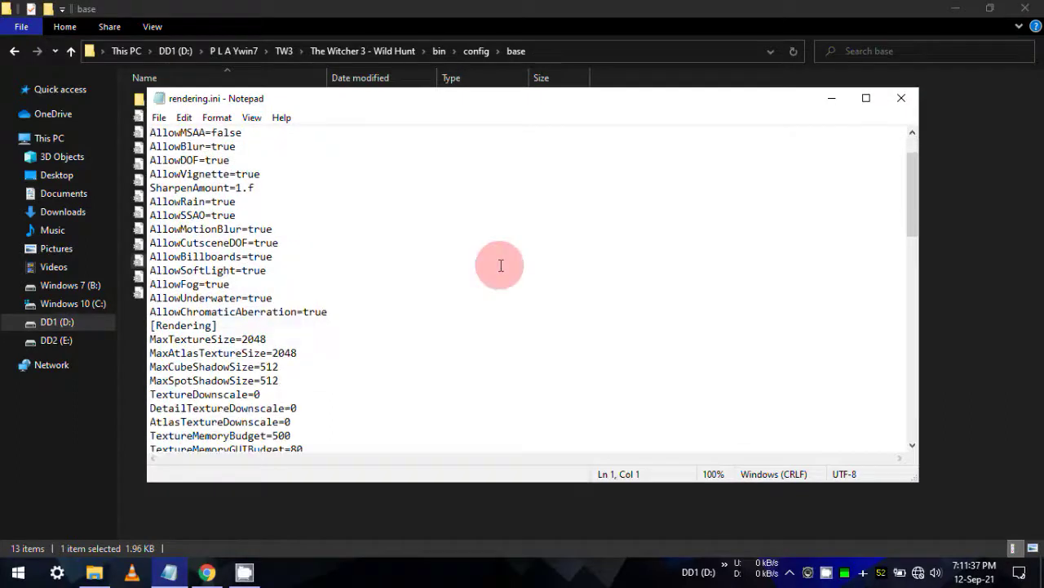
scroll(500, 265, "down", 2)
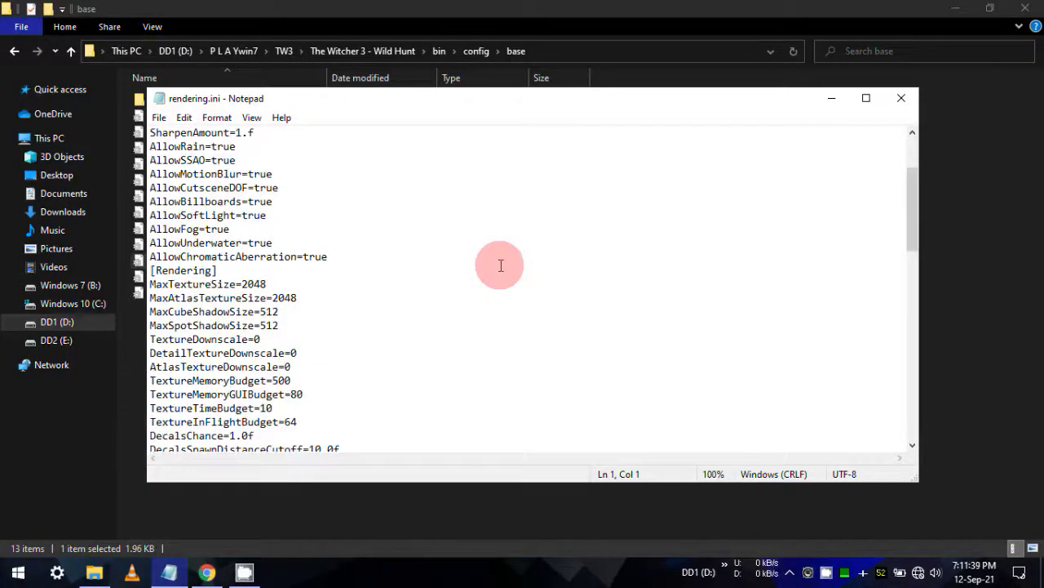
triple_click(272, 384)
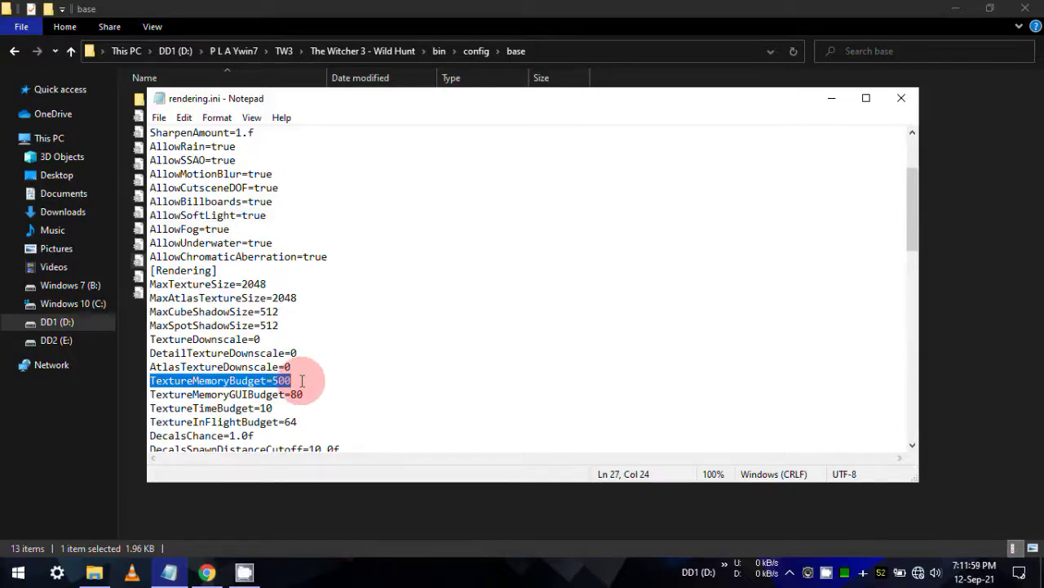
left_click(303, 378)
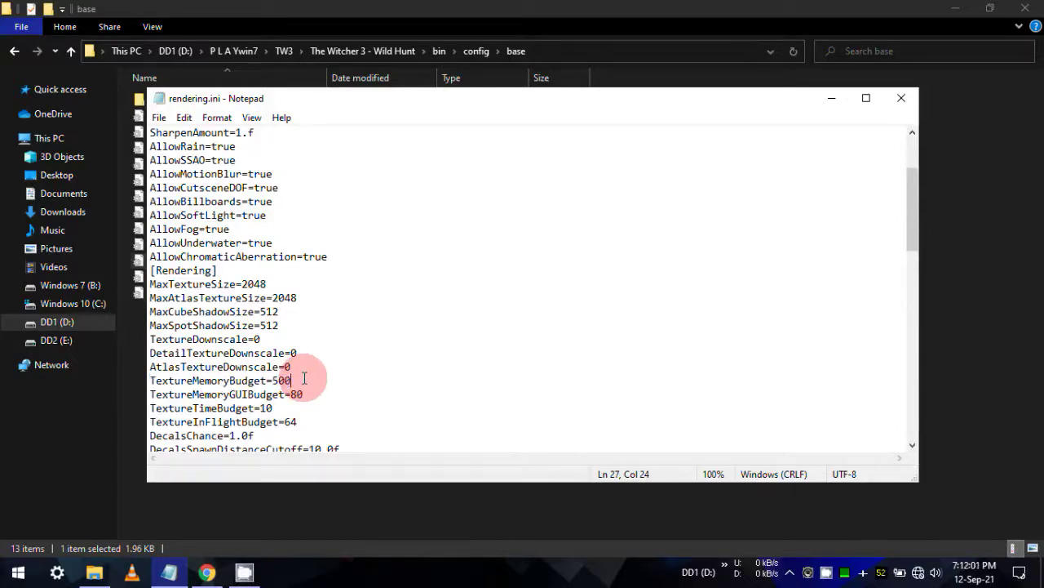
key("BackSpace")
key("BackSpace")
key("BackSpace")
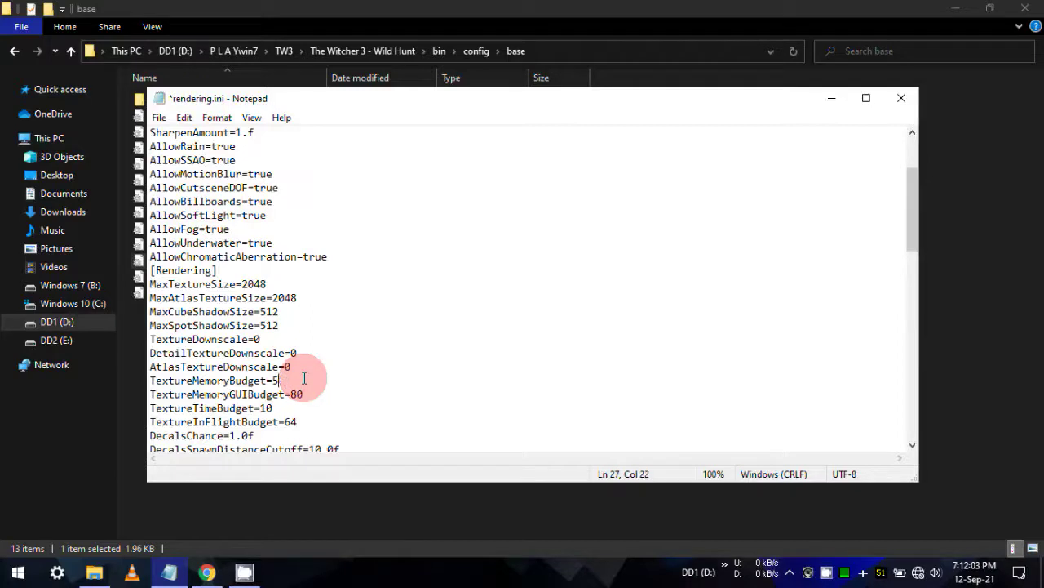
type("1024")
left_click(159, 118)
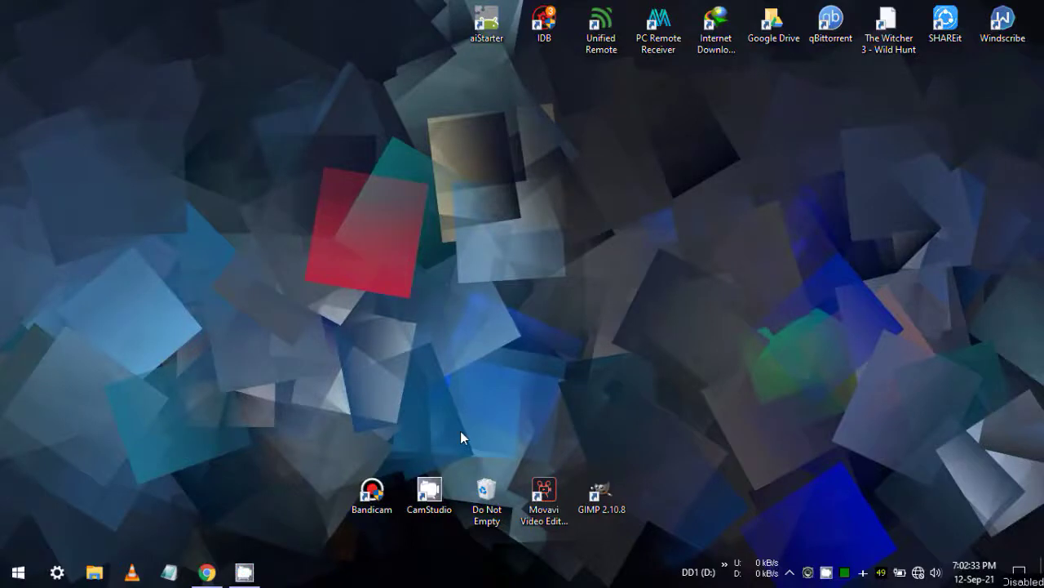
- Refresh the desktop and open the P L A Ywin7 folder on drive DD1 (D:) in File Explorer
right_click(353, 228)
left_click(373, 270)
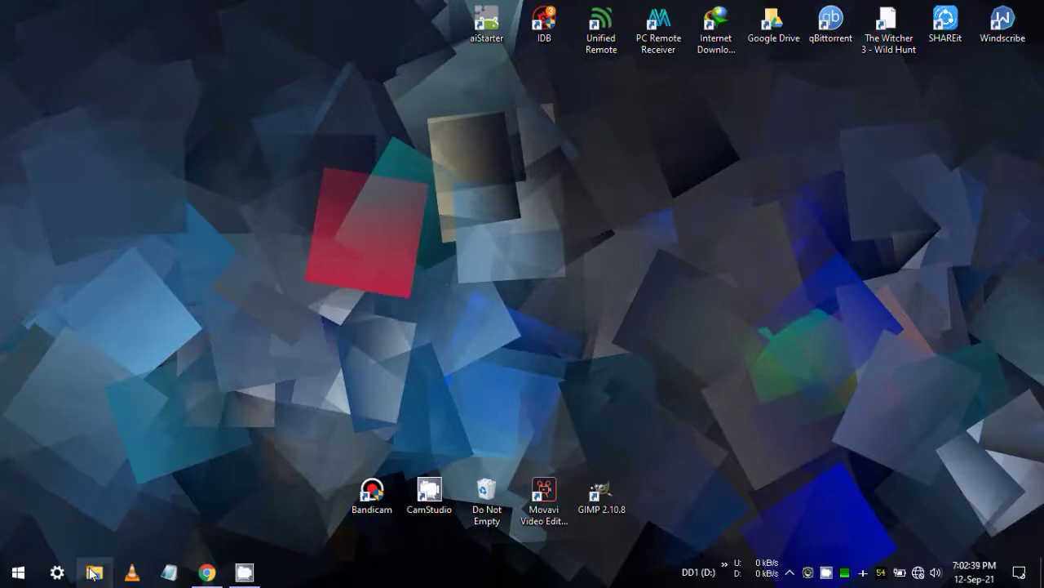
left_click(92, 572)
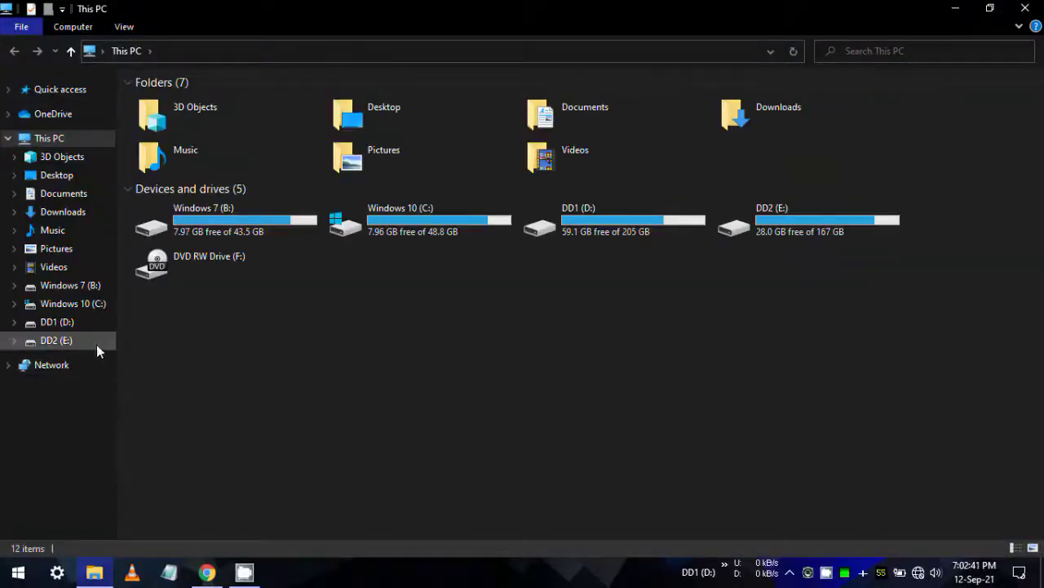
left_click(92, 326)
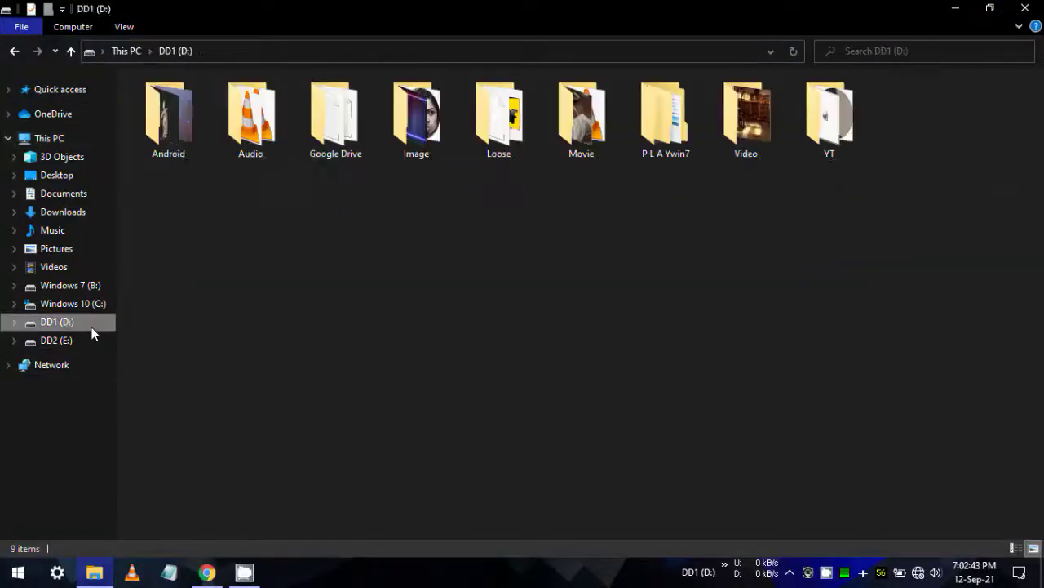
left_click(669, 154)
double_click(669, 153)
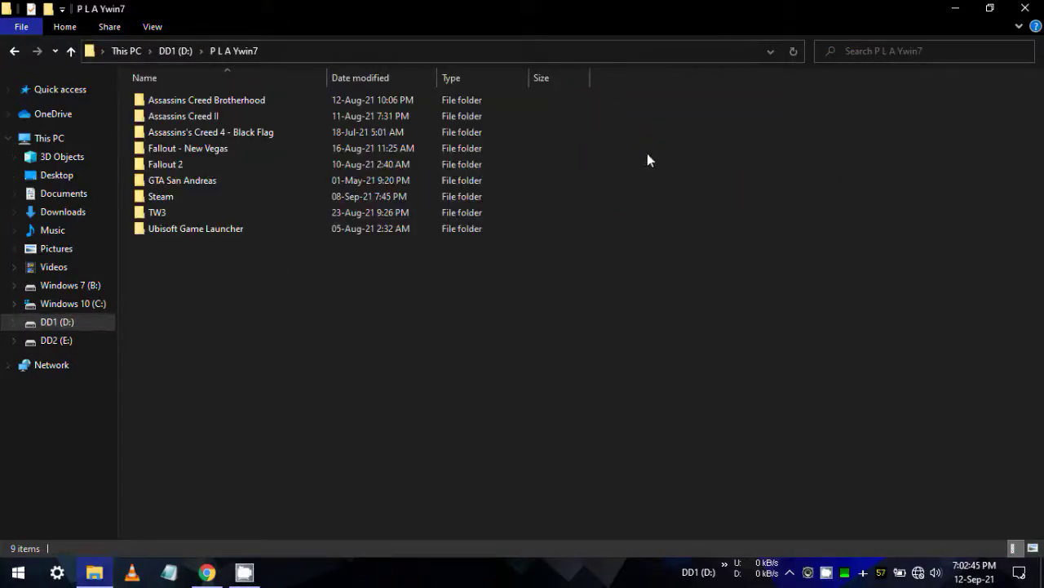
- Open the x64 folder inside TW3\The Witcher 3 - Wild Hunt\bin
double_click(207, 211)
left_click(194, 106)
double_click(194, 106)
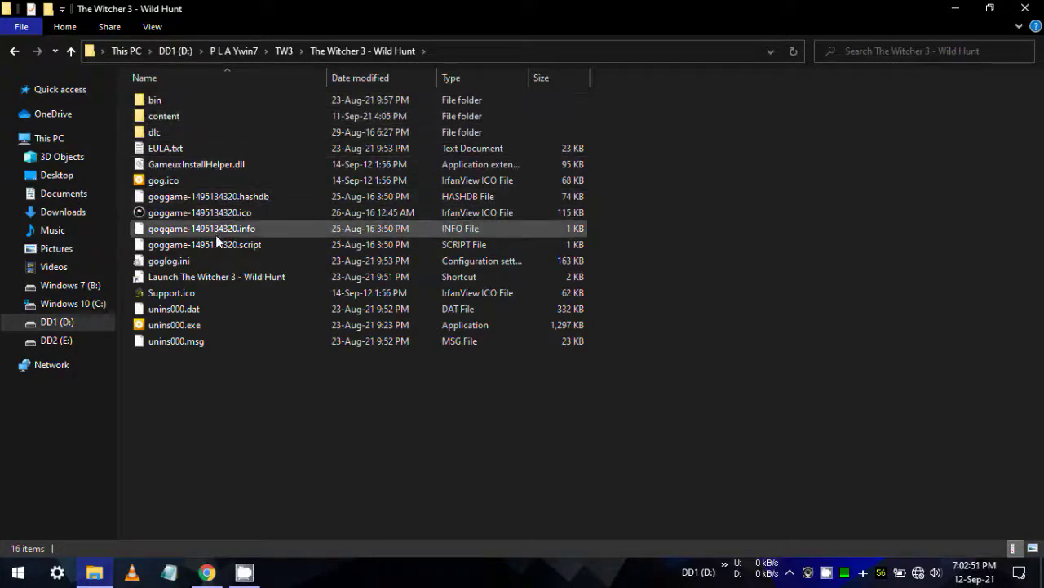
left_click(173, 100)
double_click(173, 100)
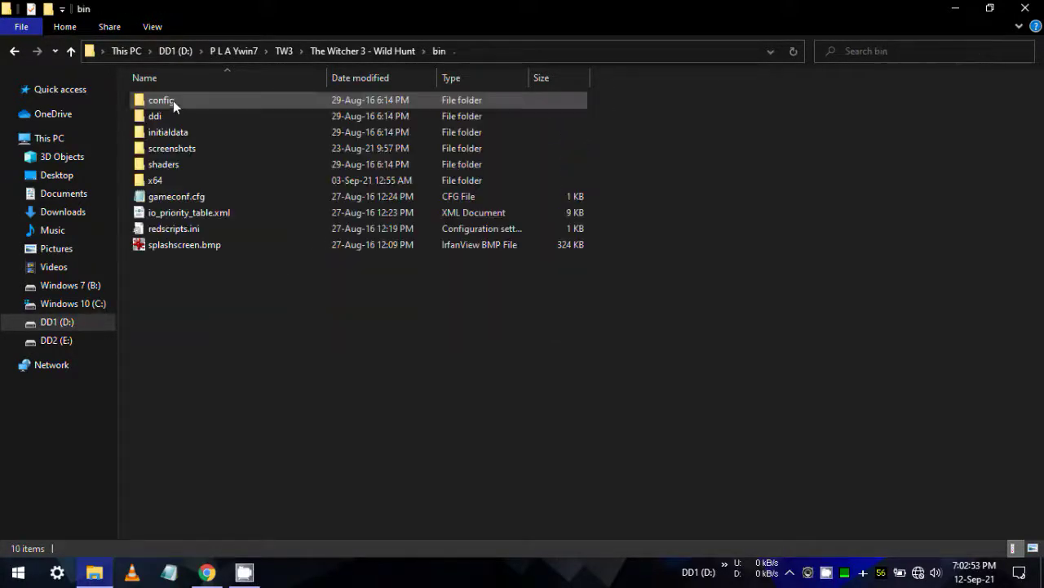
double_click(187, 179)
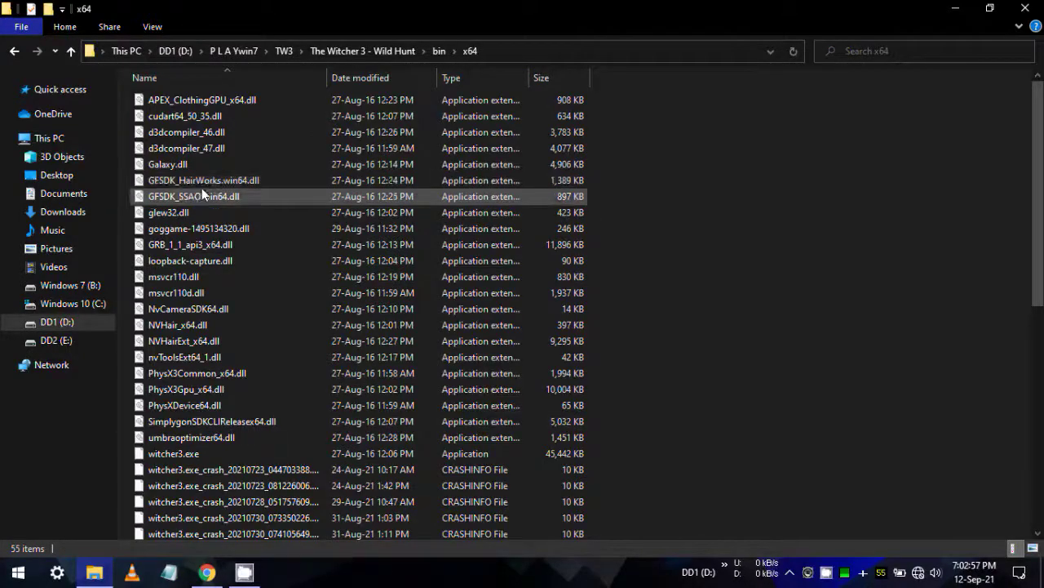
- Rename Galaxy.dll in the x64 folder to Galaxy-OLD.dll and refresh the file listing
left_click(196, 167)
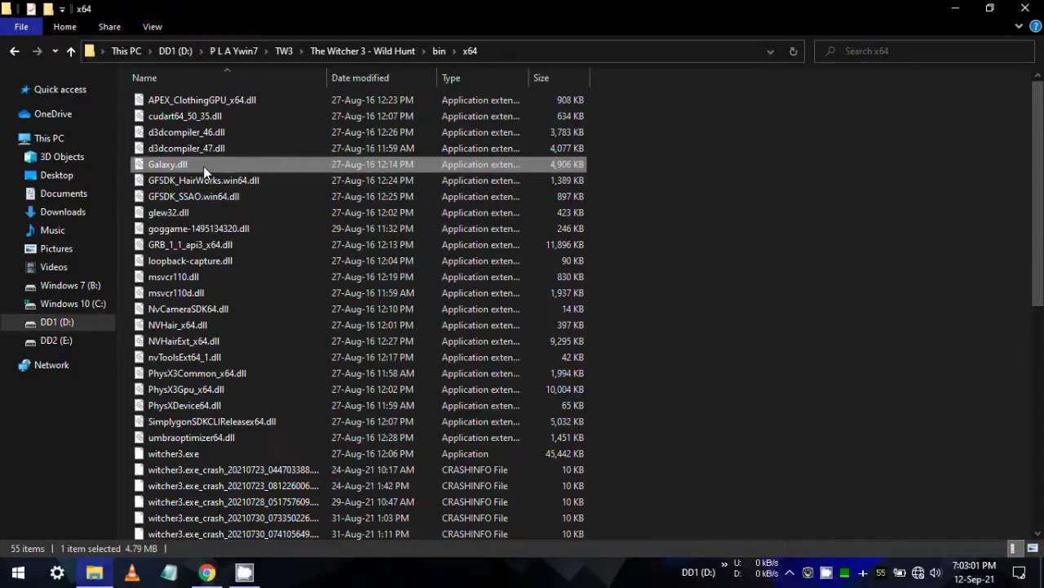
key("F2")
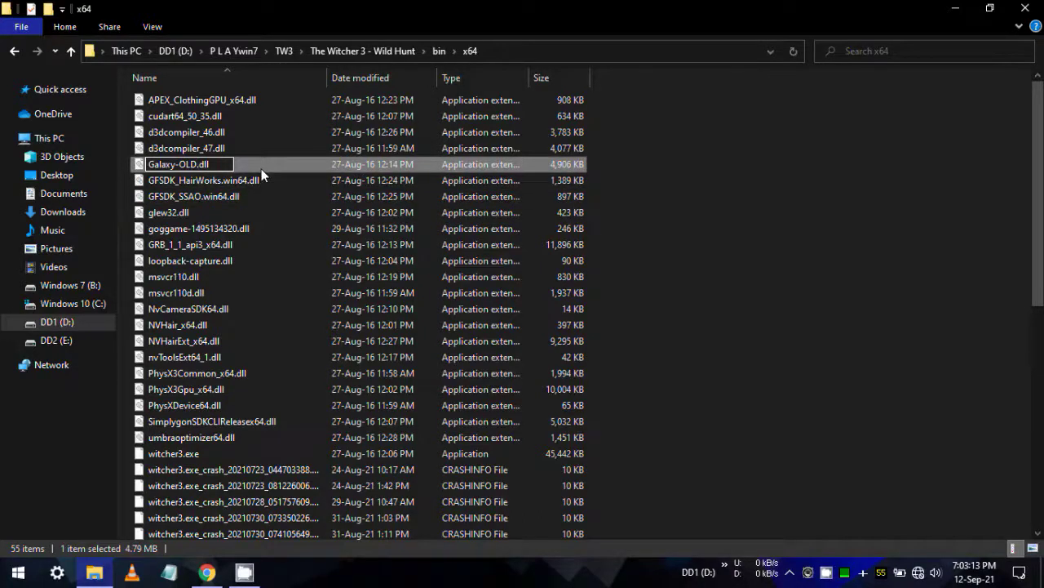
key("Return")
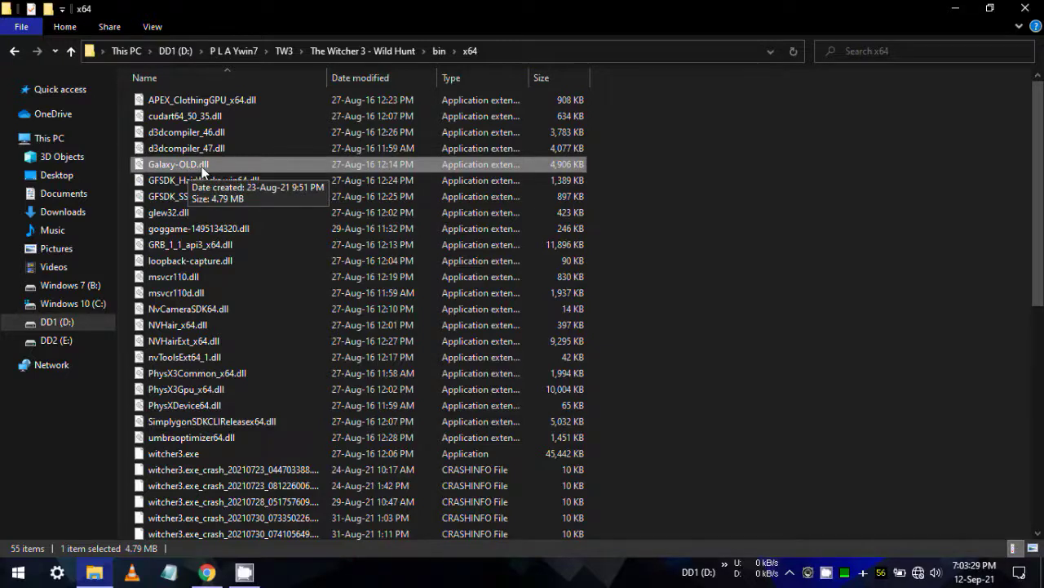
right_click(622, 162)
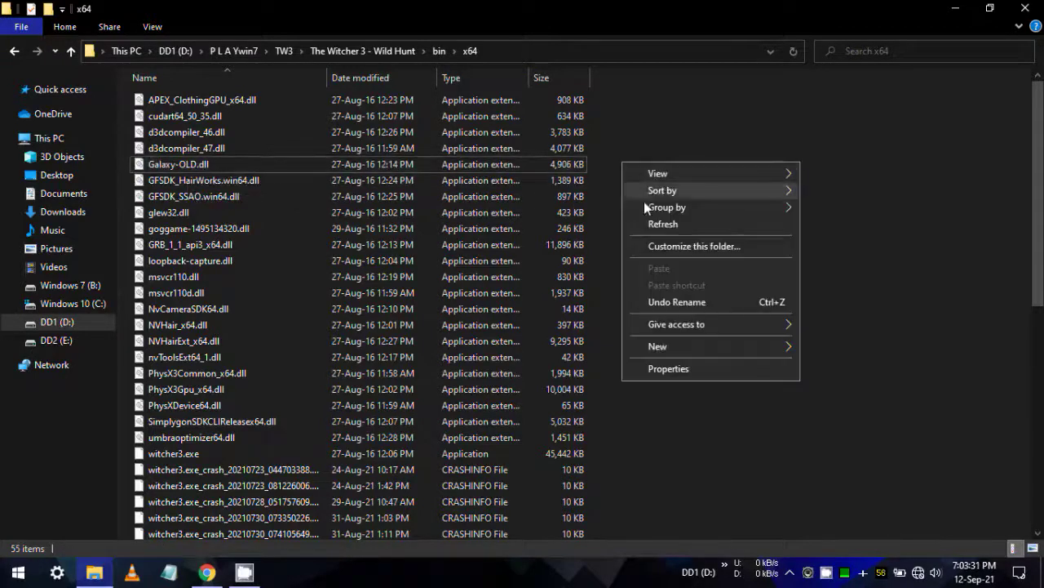
left_click(645, 222)
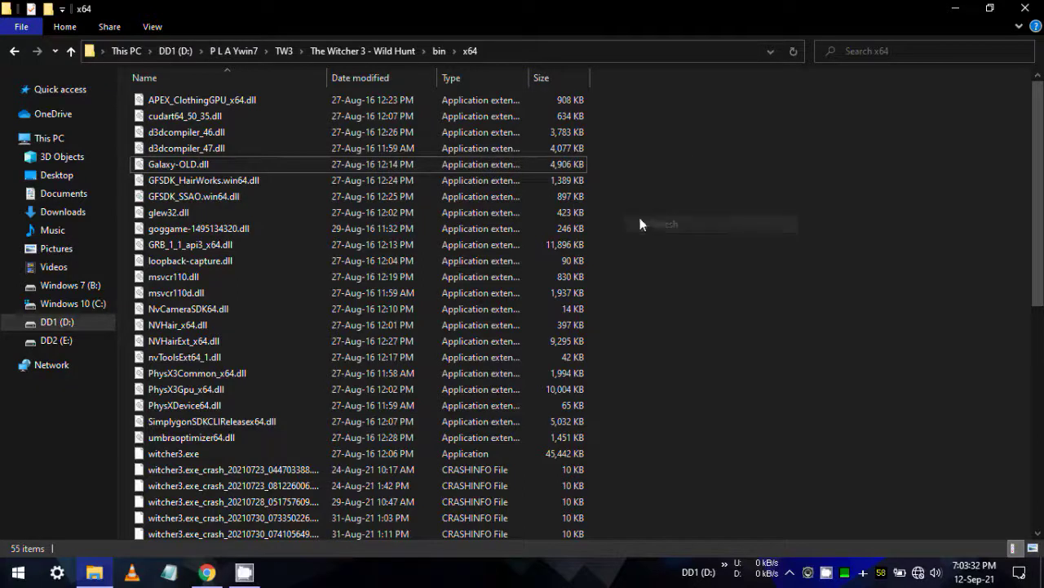
left_click(295, 158)
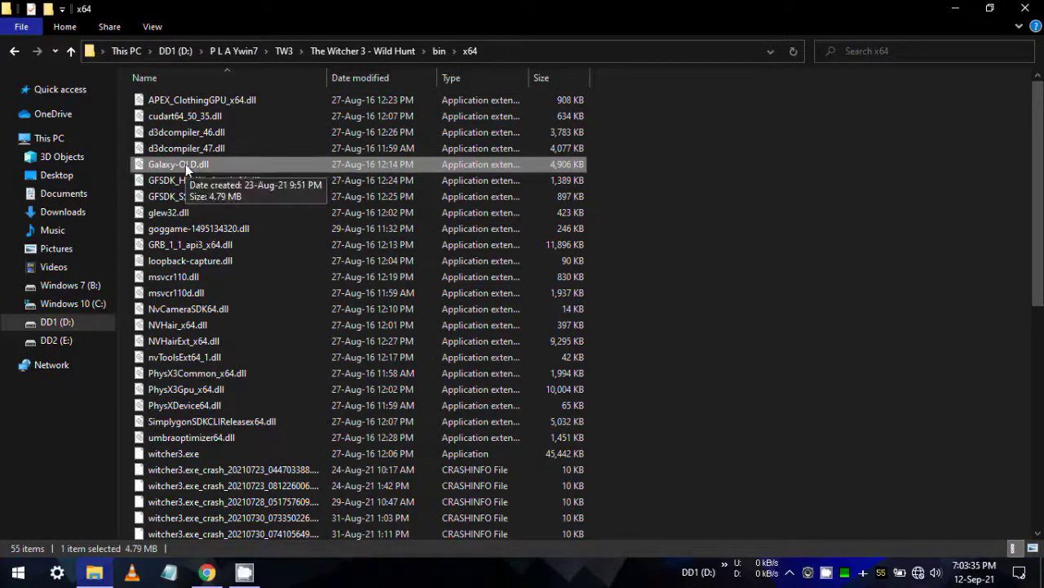